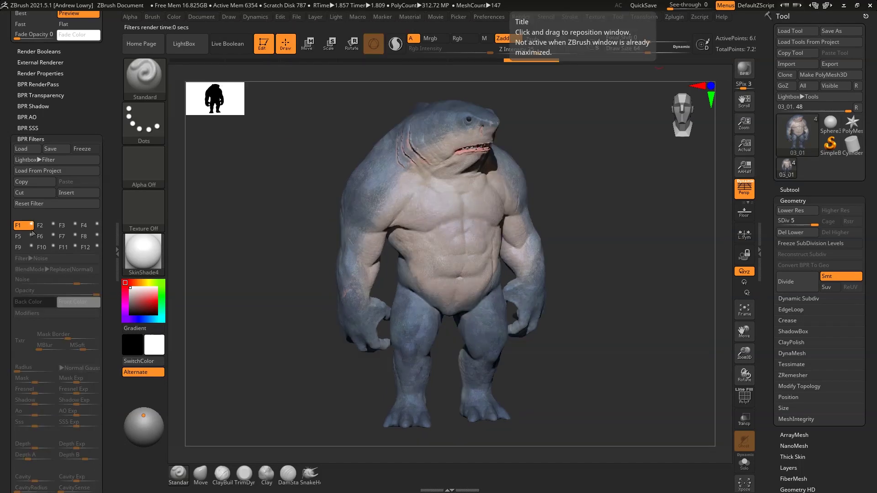
Switch filter F1 from noise to Material Shading in Overlay blend, at 47 shading and 91 opacity.
{"action": "left_click", "coordinate": [56, 258]}
{"action": "left_click", "coordinate": [45, 475]}
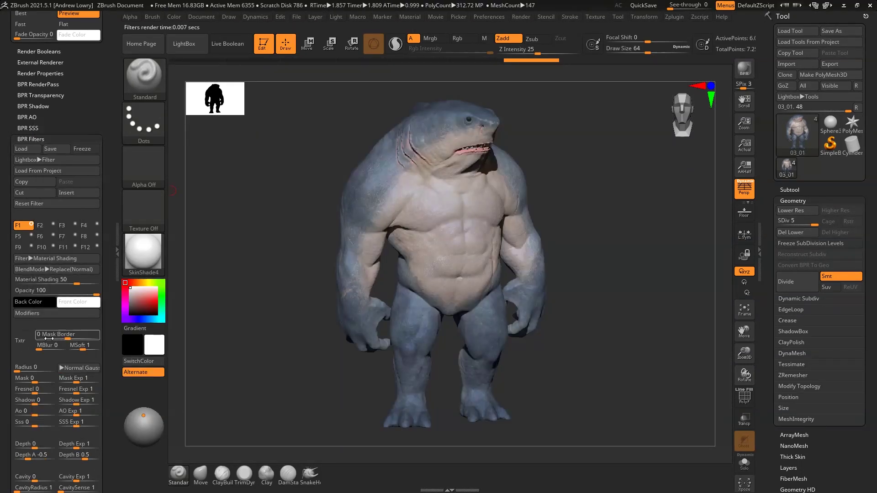
{"action": "left_click", "coordinate": [24, 338]}
{"action": "left_click", "coordinate": [64, 269]}
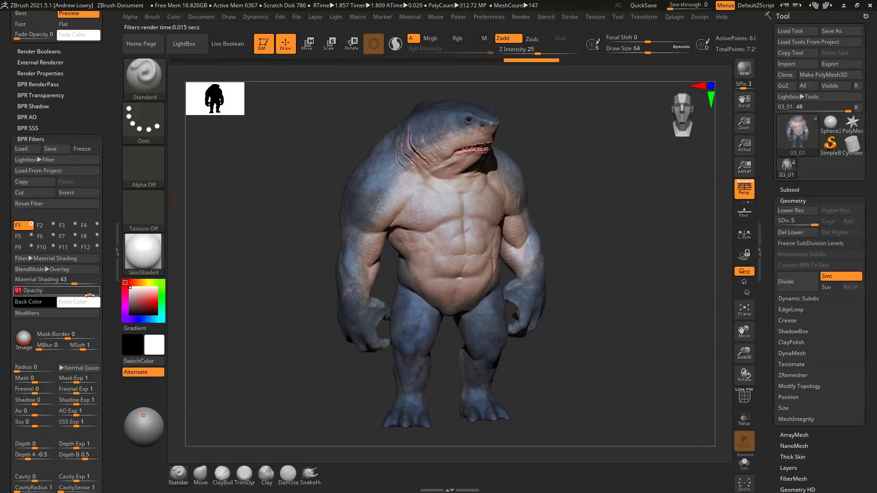
{"action": "left_click_drag", "start_coordinate": [77, 280], "coordinate": [75, 280]}
{"action": "left_click", "coordinate": [53, 259]}
Toggle the shadow and another filter modifier option on F1.
{"action": "left_click", "coordinate": [55, 314]}
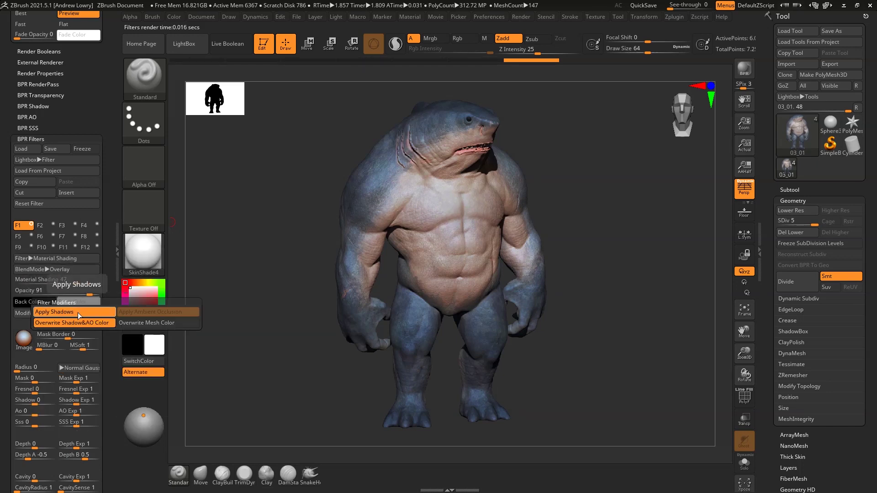
{"action": "left_click", "coordinate": [79, 323]}
{"action": "left_click", "coordinate": [141, 324]}
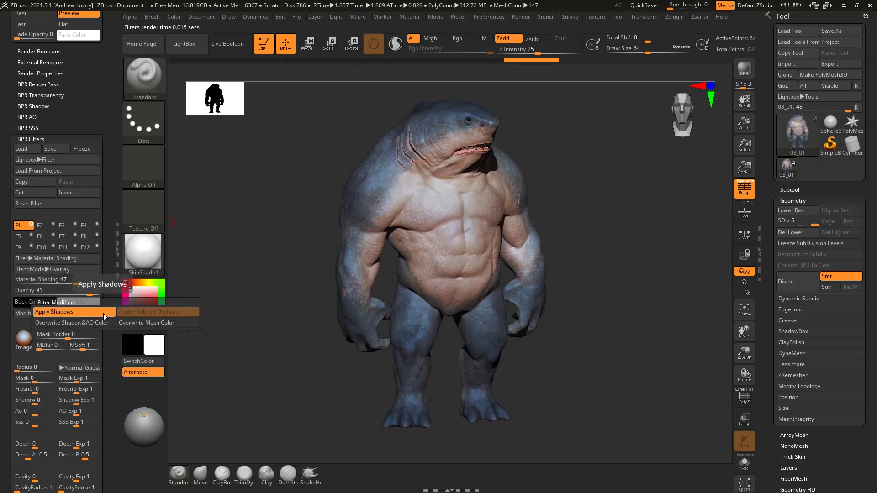
{"action": "left_click", "coordinate": [103, 313]}
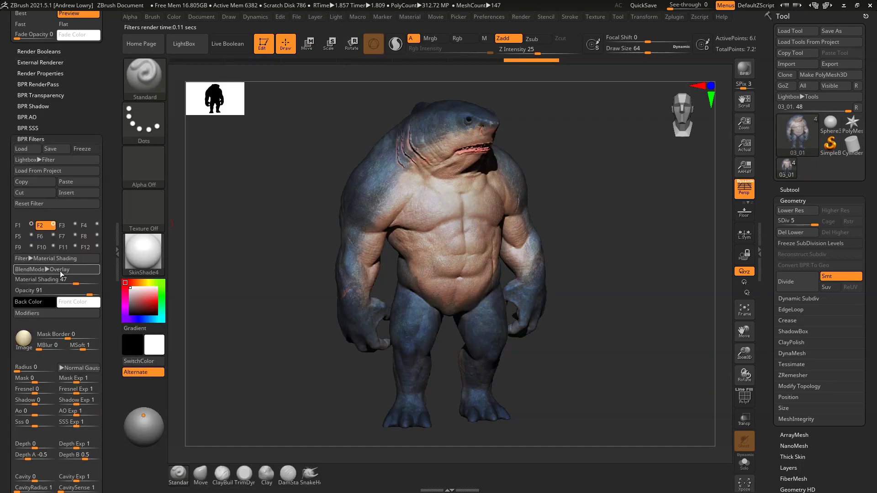
Audition PinLight, Screen, Difference, Phoenix and ColorDodge blends on the second filter.
{"action": "left_click", "coordinate": [43, 269]}
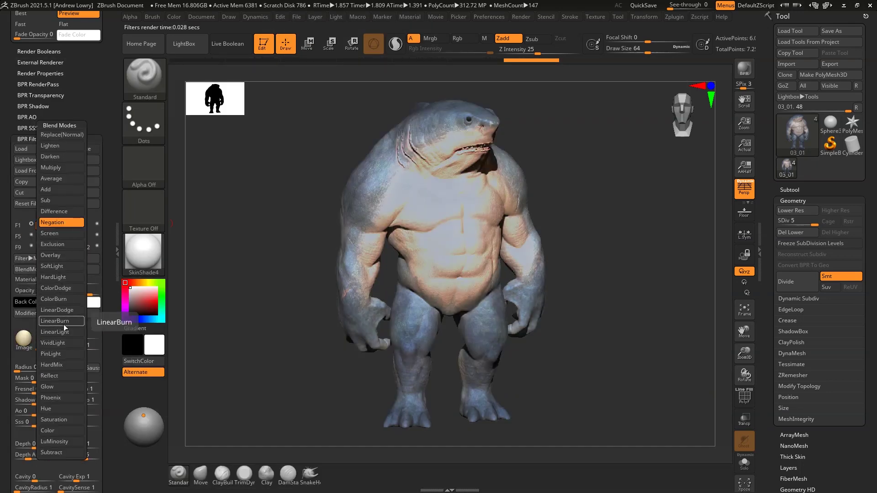
{"action": "left_click", "coordinate": [61, 355]}
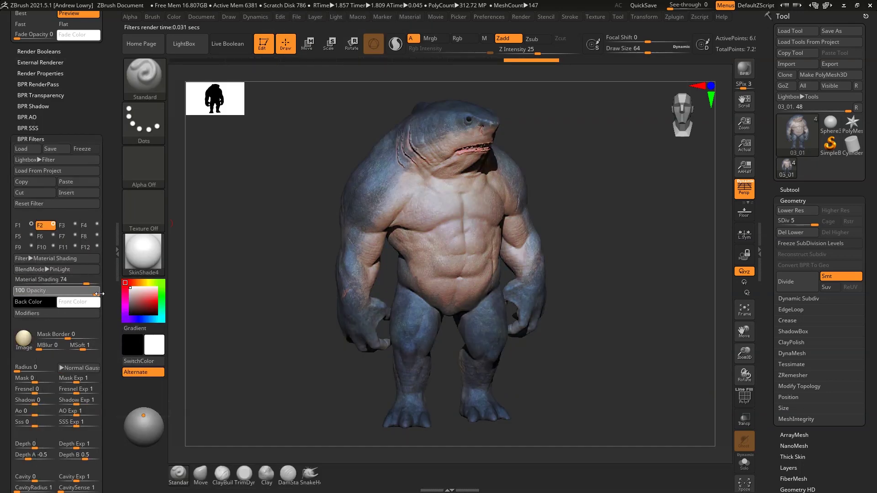
{"action": "left_click", "coordinate": [44, 270]}
{"action": "left_click", "coordinate": [57, 174]}
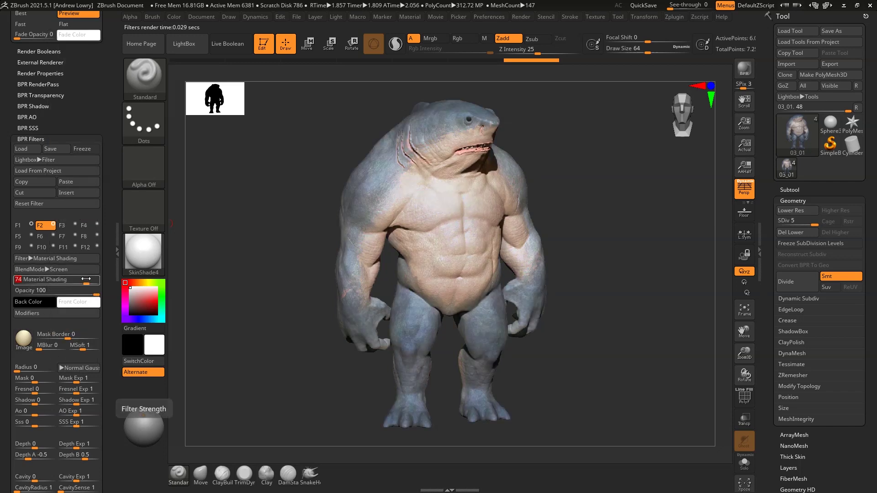
{"action": "left_click", "coordinate": [84, 269]}
{"action": "left_click", "coordinate": [75, 254]}
{"action": "left_click", "coordinate": [84, 270]}
{"action": "left_click", "coordinate": [87, 269]}
{"action": "left_click", "coordinate": [91, 269]}
{"action": "left_click", "coordinate": [92, 218]}
{"action": "left_click", "coordinate": [85, 270]}
{"action": "left_click", "coordinate": [85, 270]}
Raise the material shading to full, then blend the next filter as Average.
{"action": "left_click", "coordinate": [79, 215]}
{"action": "left_click_drag", "start_coordinate": [87, 281], "coordinate": [96, 282]}
{"action": "left_click", "coordinate": [85, 269]}
{"action": "left_click", "coordinate": [81, 193]}
{"action": "left_click", "coordinate": [72, 268]}
{"action": "left_click", "coordinate": [75, 196]}
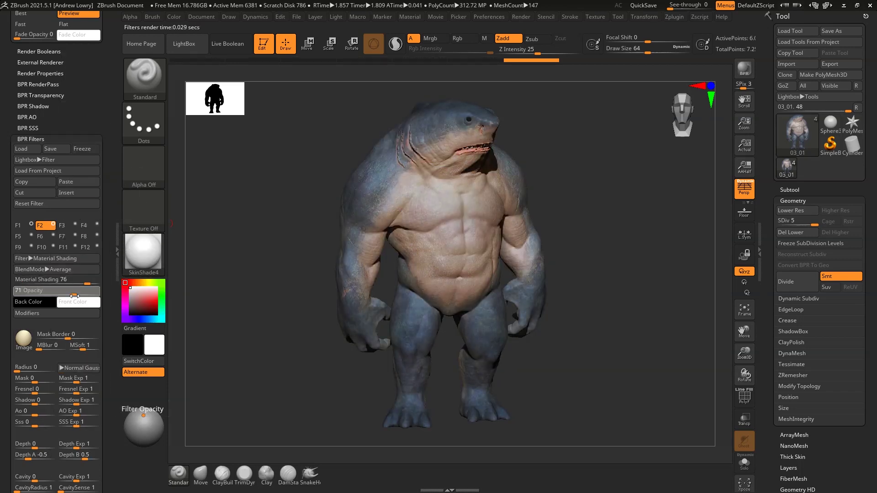
Blend the third filter as HardLight with lower shading and opacity; open the second filter's image material.
{"action": "left_click", "coordinate": [55, 269]}
{"action": "left_click", "coordinate": [76, 215]}
{"action": "mouse_move", "coordinate": [82, 283]}
{"action": "left_mouse_down"}
{"action": "mouse_move", "coordinate": [71, 284]}
{"action": "mouse_move", "coordinate": [72, 293]}
{"action": "left_mouse_up"}
{"action": "left_click", "coordinate": [46, 226]}
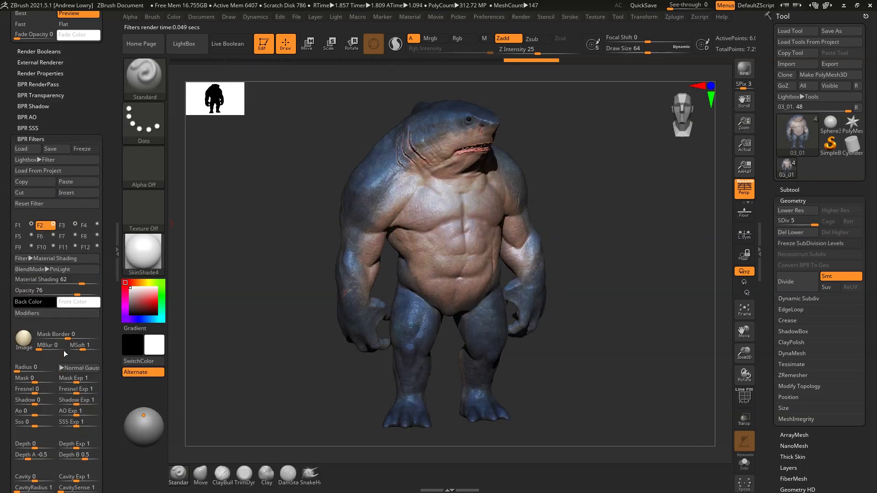
{"action": "left_click", "coordinate": [23, 339]}
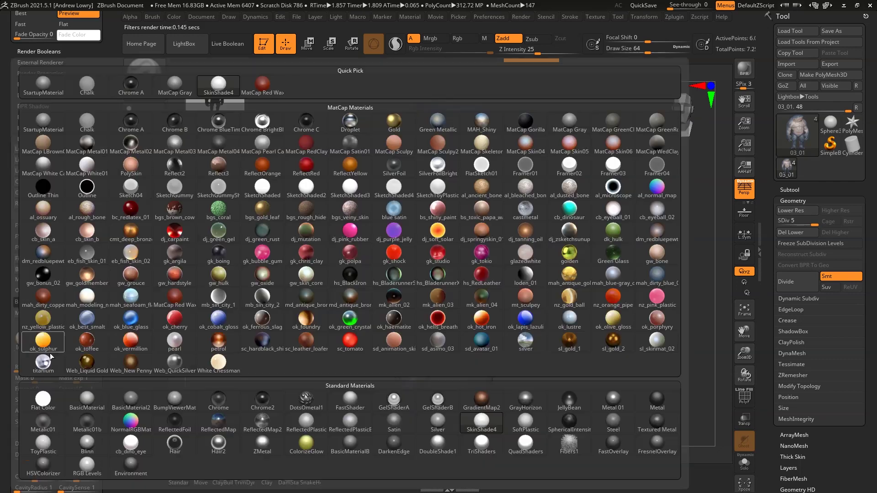
Apply SketchShaded3 as the filter image, with F4 as Material Shading in Screen at lower opacity.
{"action": "left_click", "coordinate": [336, 193]}
{"action": "left_click", "coordinate": [51, 269]}
{"action": "left_click", "coordinate": [64, 270]}
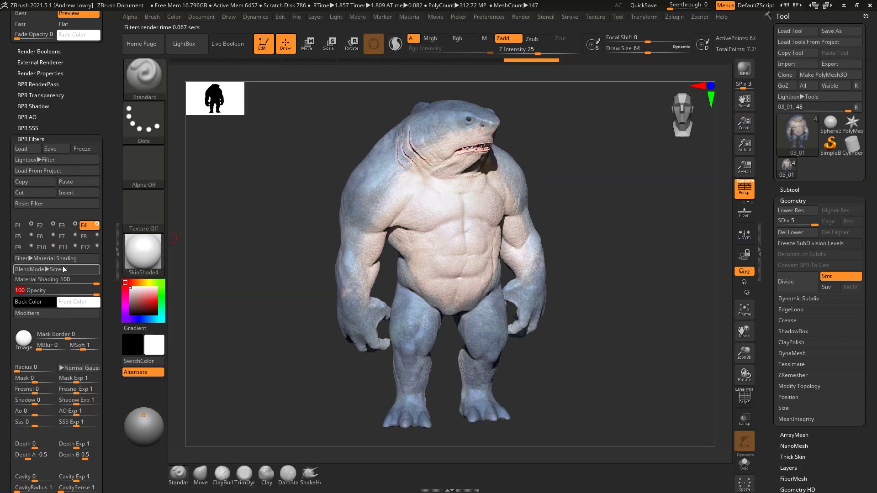
{"action": "left_click", "coordinate": [54, 260]}
{"action": "left_click", "coordinate": [70, 236]}
{"action": "mouse_move", "coordinate": [96, 295]}
{"action": "left_mouse_down"}
{"action": "mouse_move", "coordinate": [65, 295]}
{"action": "mouse_move", "coordinate": [78, 284]}
{"action": "left_mouse_up"}
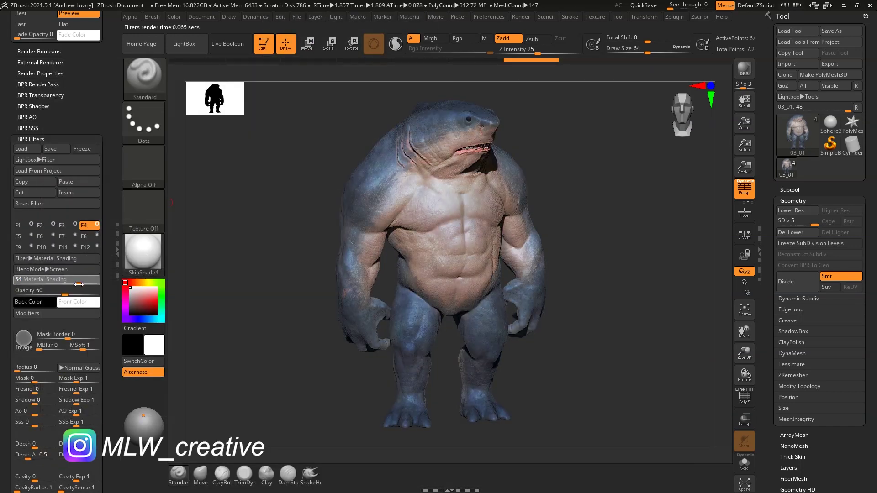
Make F5 a Sharpen filter and F6 a Material Shading filter blended as SoftLight.
{"action": "left_click", "coordinate": [21, 237]}
{"action": "left_click", "coordinate": [28, 259]}
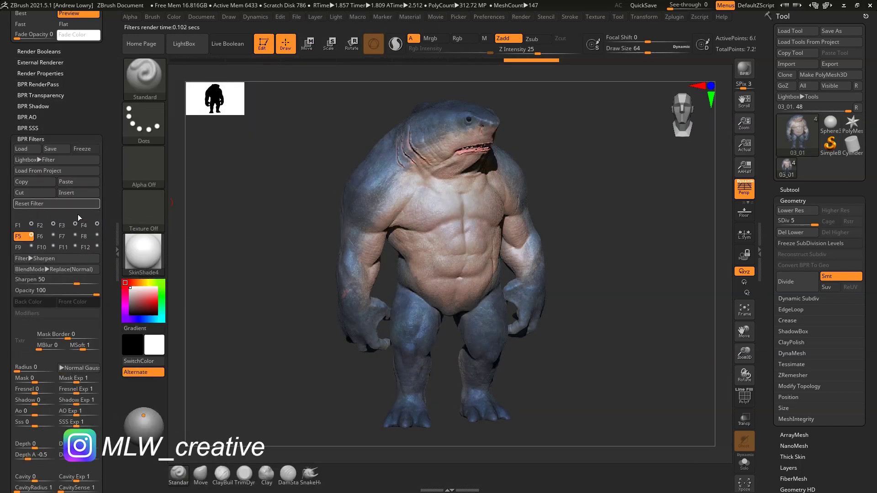
{"action": "left_click", "coordinate": [43, 236]}
{"action": "left_click", "coordinate": [24, 339]}
{"action": "left_click", "coordinate": [128, 215]}
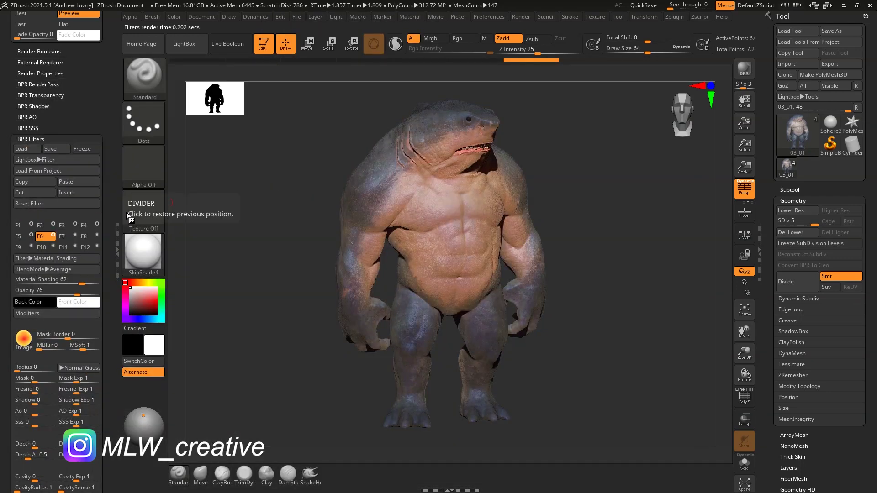
{"action": "left_click", "coordinate": [46, 269]}
{"action": "left_click", "coordinate": [46, 268]}
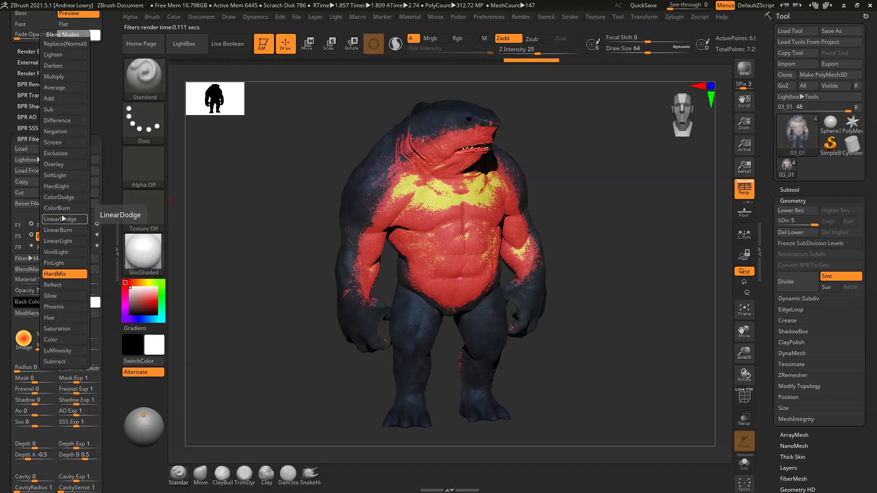
{"action": "left_click", "coordinate": [55, 174]}
Give F6 a pink material, raise its fresnel, and switch its blend to Add.
{"action": "left_click", "coordinate": [24, 339]}
{"action": "left_click", "coordinate": [292, 255]}
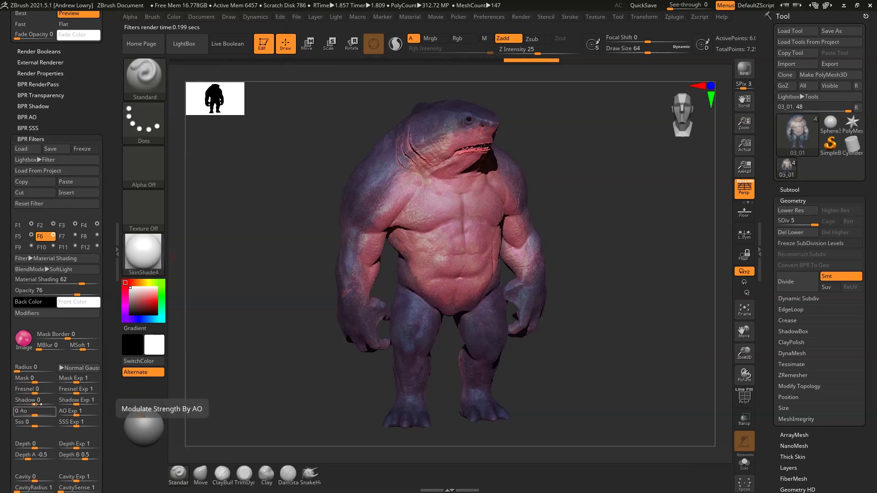
{"action": "left_click_drag", "start_coordinate": [32, 392], "coordinate": [49, 393]}
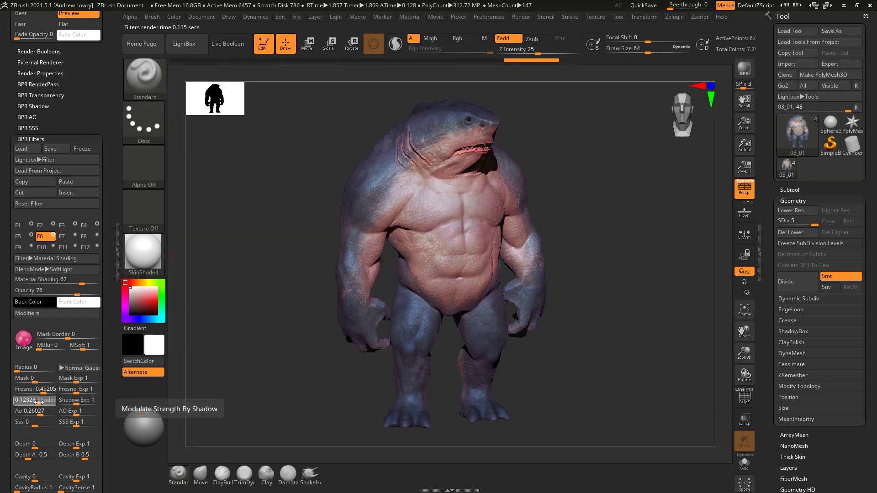
{"action": "left_click", "coordinate": [46, 269]}
{"action": "left_click", "coordinate": [45, 142]}
{"action": "scroll", "coordinate": [55, 274], "scroll_direction": "down", "scroll_amount": 5}
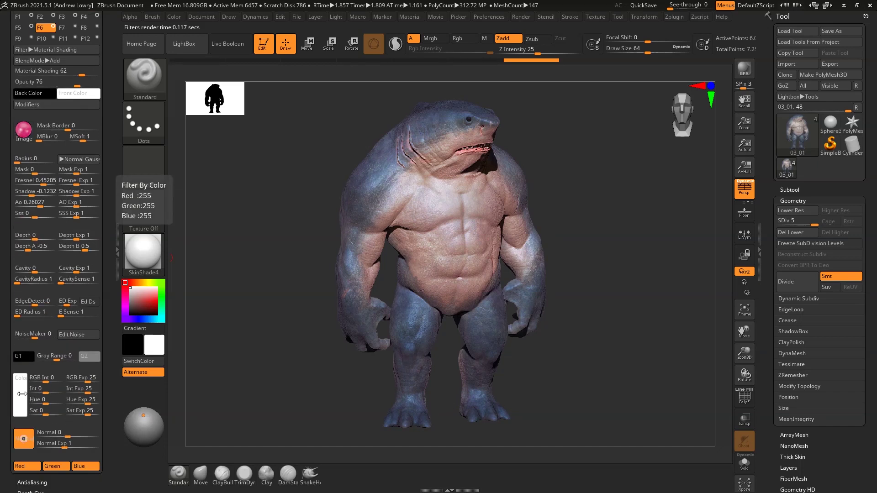
Make F7 a Hue filter set to -2 with Normal blending.
{"action": "left_click", "coordinate": [61, 28]}
{"action": "left_click", "coordinate": [55, 49]}
{"action": "left_click", "coordinate": [43, 69]}
{"action": "left_click_drag", "start_coordinate": [98, 81], "coordinate": [71, 79]}
{"action": "left_click", "coordinate": [55, 61]}
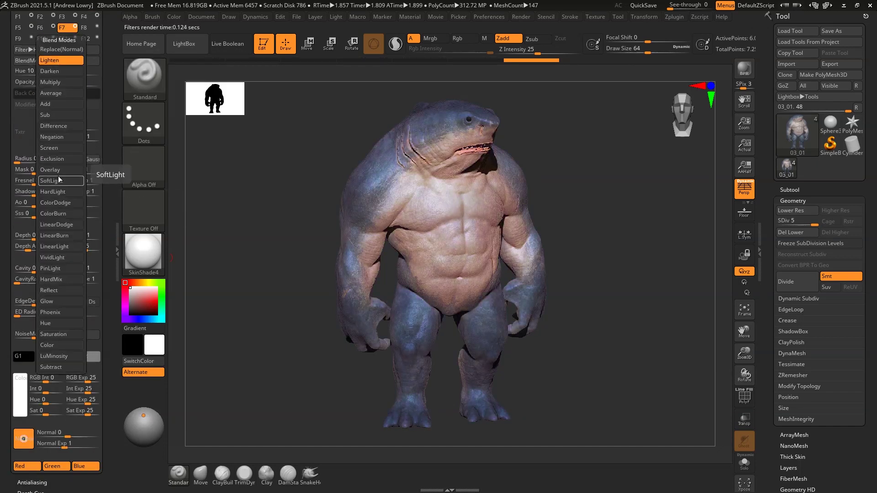
{"action": "left_click", "coordinate": [53, 174]}
{"action": "left_click", "coordinate": [55, 60]}
{"action": "left_click", "coordinate": [59, 44]}
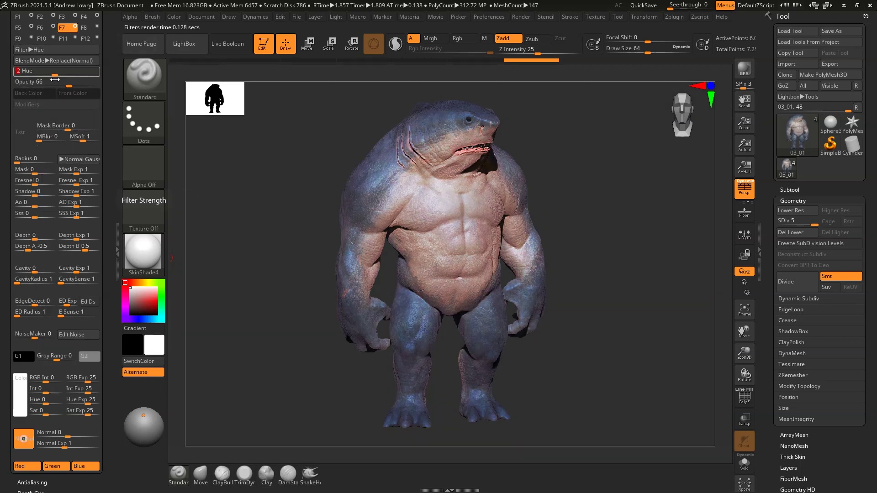
{"action": "key", "text": "Return"}
{"action": "scroll", "coordinate": [96, 163], "scroll_direction": "up", "scroll_amount": 3}
Make F8 a Saturation filter at -31, opacity 71, fresnel 0.178.
{"action": "left_click", "coordinate": [39, 182]}
{"action": "left_click", "coordinate": [166, 203]}
{"action": "mouse_move", "coordinate": [56, 204]}
{"action": "left_mouse_down"}
{"action": "mouse_move", "coordinate": [25, 206]}
{"action": "mouse_move", "coordinate": [44, 206]}
{"action": "left_mouse_up"}
{"action": "left_click_drag", "start_coordinate": [57, 215], "coordinate": [73, 215]}
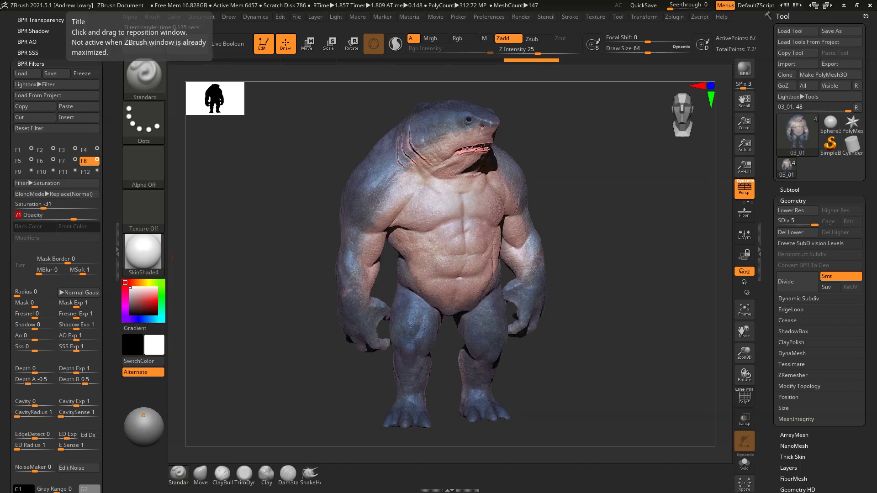
{"action": "left_click_drag", "start_coordinate": [17, 315], "coordinate": [25, 315]}
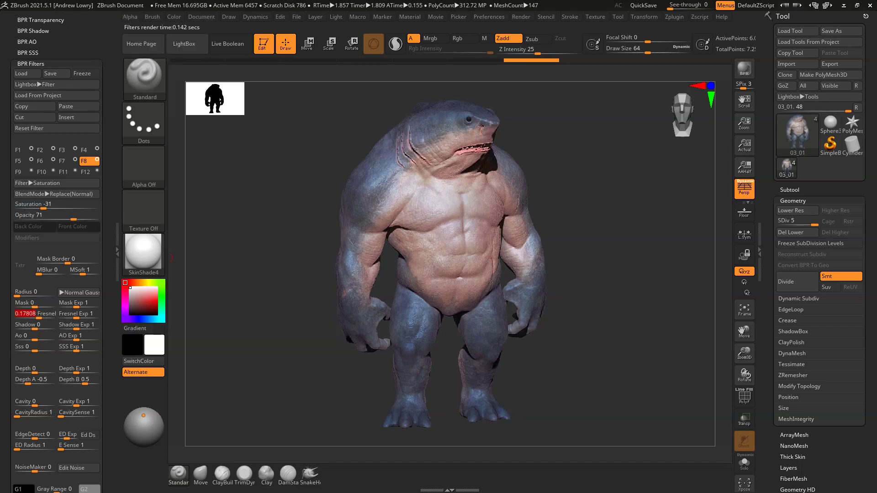
Lower F6's pink material shading to 27 and rotate the model to its back.
{"action": "left_click", "coordinate": [40, 160]}
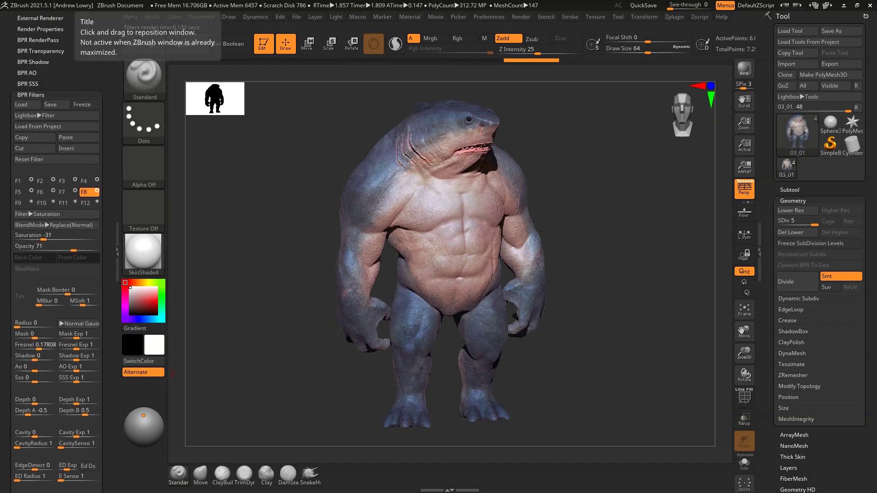
{"action": "mouse_move", "coordinate": [81, 236]}
{"action": "left_mouse_down"}
{"action": "mouse_move", "coordinate": [69, 235]}
{"action": "mouse_move", "coordinate": [83, 239]}
{"action": "left_mouse_up"}
{"action": "mouse_move", "coordinate": [628, 242]}
{"action": "left_mouse_down"}
{"action": "mouse_move", "coordinate": [642, 211]}
{"action": "mouse_move", "coordinate": [533, 143]}
{"action": "mouse_move", "coordinate": [589, 169]}
{"action": "mouse_move", "coordinate": [554, 194]}
{"action": "mouse_move", "coordinate": [556, 224]}
{"action": "left_mouse_up"}
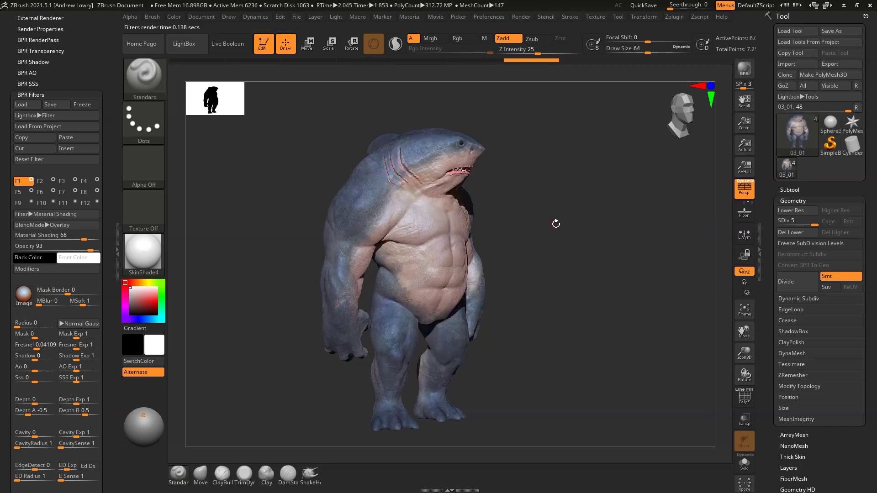
Give F2 a beige matcap, Screen blend, 31 shading, depth 0 and fresnel -0.0958.
{"action": "mouse_move", "coordinate": [555, 224]}
{"action": "left_mouse_down"}
{"action": "mouse_move", "coordinate": [611, 199]}
{"action": "mouse_move", "coordinate": [596, 239]}
{"action": "left_mouse_up"}
{"action": "key", "text": "shift+r"}
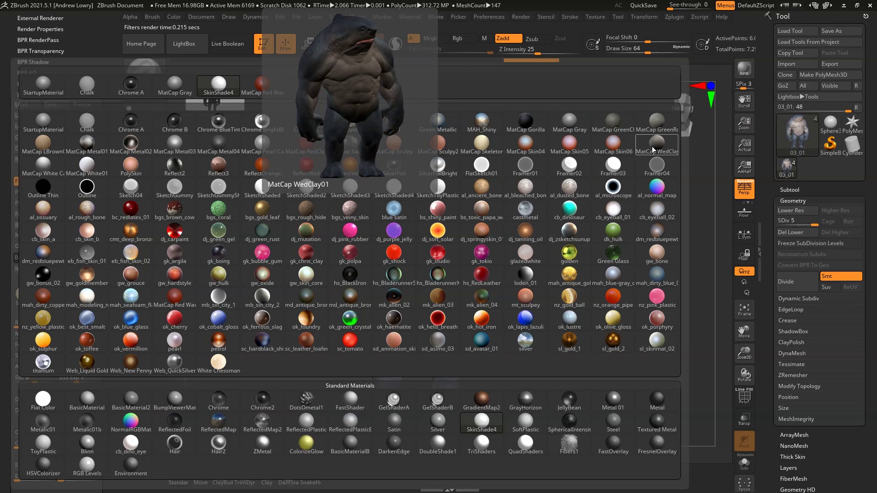
{"action": "left_click", "coordinate": [31, 211]}
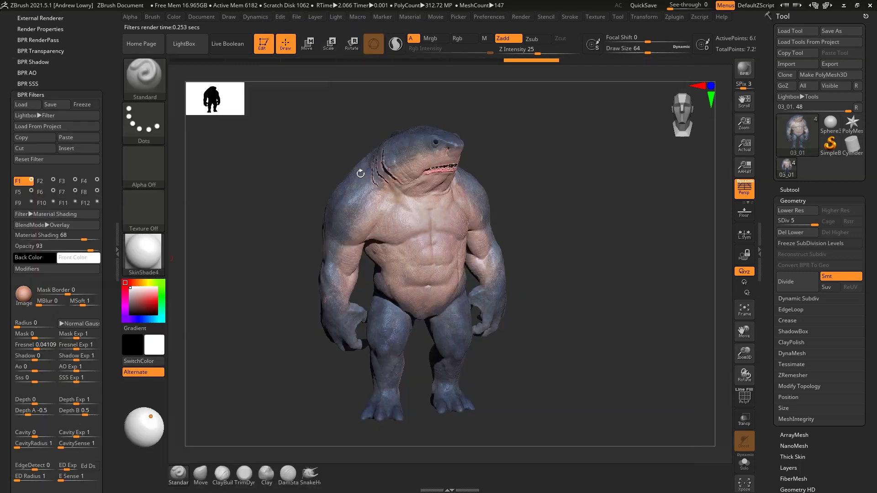
{"action": "left_click", "coordinate": [65, 224]}
{"action": "left_click", "coordinate": [71, 148]}
{"action": "left_click_drag", "start_coordinate": [80, 236], "coordinate": [70, 239]}
{"action": "left_click_drag", "start_coordinate": [39, 400], "coordinate": [34, 405]}
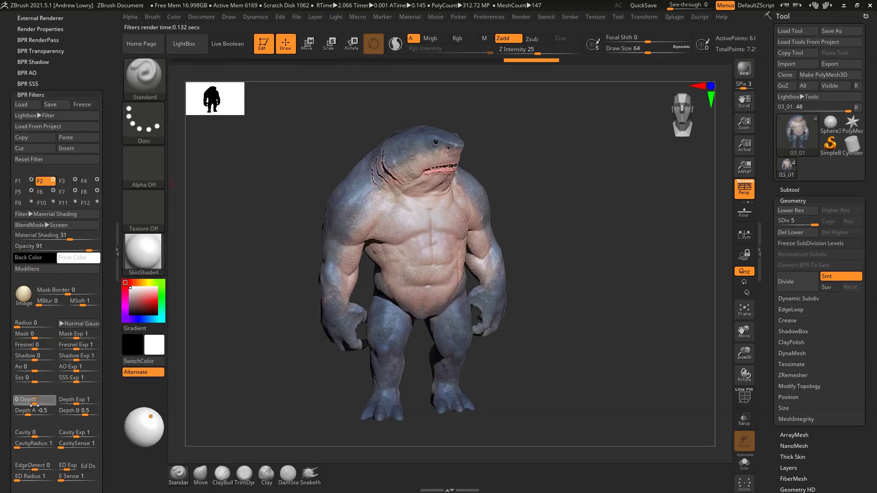
{"action": "left_click_drag", "start_coordinate": [37, 346], "coordinate": [34, 347]}
{"action": "left_click_drag", "start_coordinate": [594, 237], "coordinate": [570, 202]}
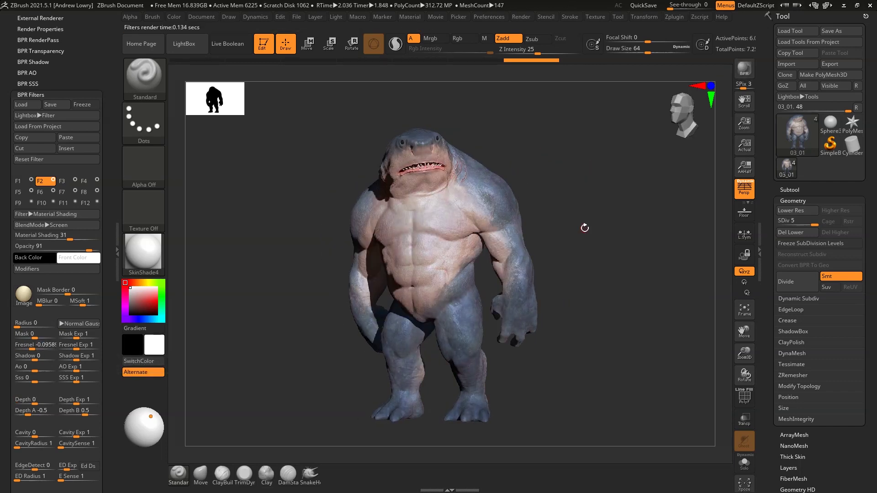
{"action": "left_click", "coordinate": [228, 16]}
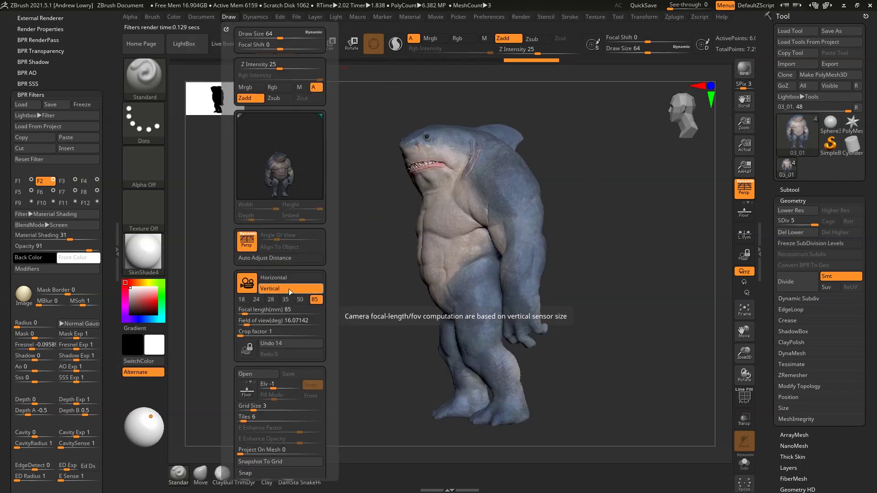
Bring up the BPR shadow and lighting settings while turning the shark-man to face front.
{"action": "left_click_drag", "start_coordinate": [502, 260], "coordinate": [587, 260]}
{"action": "left_click", "coordinate": [18, 203]}
{"action": "left_click", "coordinate": [521, 16]}
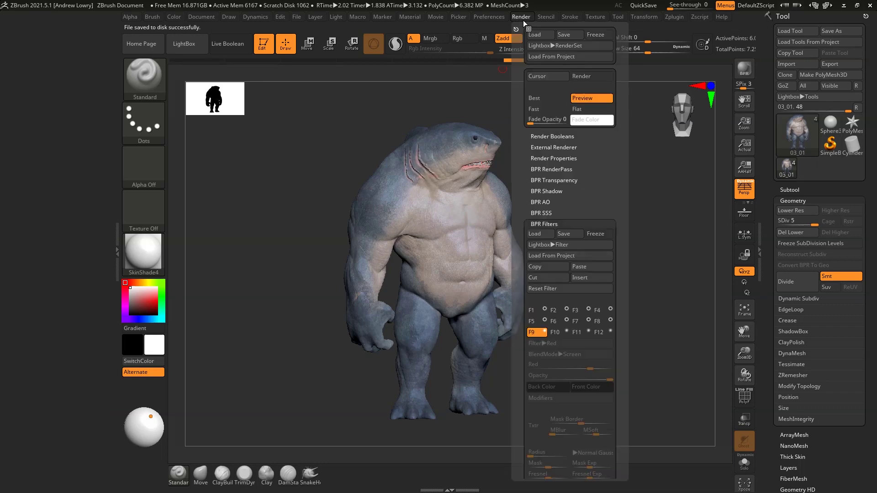
{"action": "left_click", "coordinate": [33, 62]}
{"action": "left_click_drag", "start_coordinate": [557, 137], "coordinate": [606, 122]}
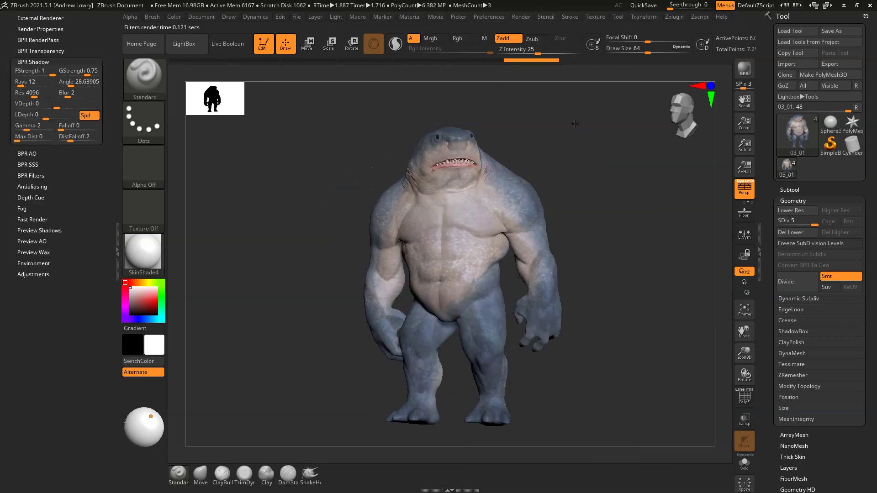
{"action": "left_click", "coordinate": [336, 16]}
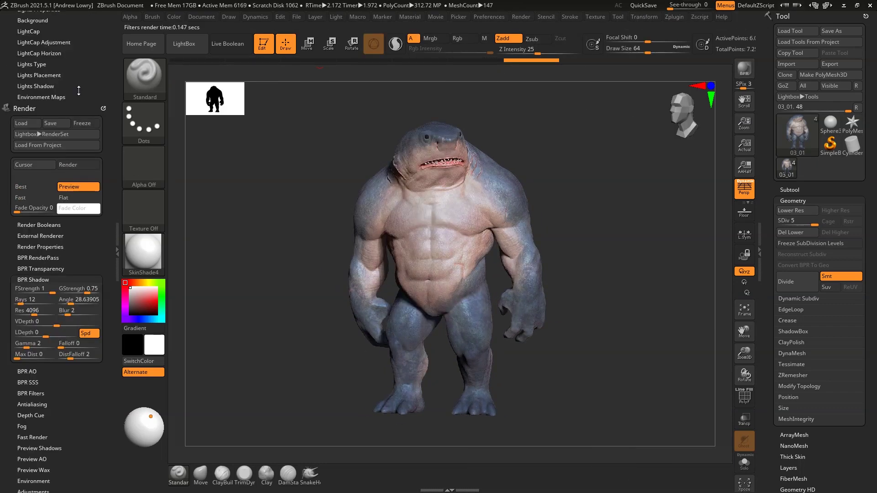
{"action": "left_click_drag", "start_coordinate": [575, 174], "coordinate": [545, 171]}
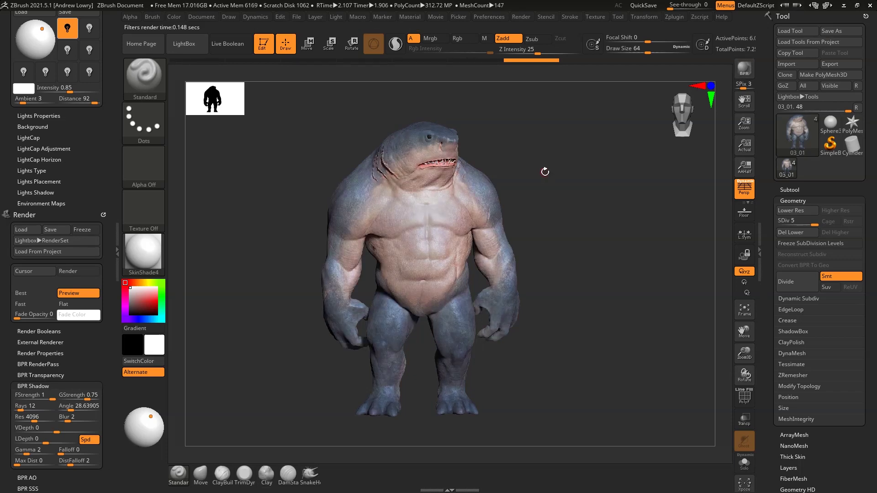
Raise the skin material's diffuse and ambient levels.
{"action": "left_click", "coordinate": [409, 16]}
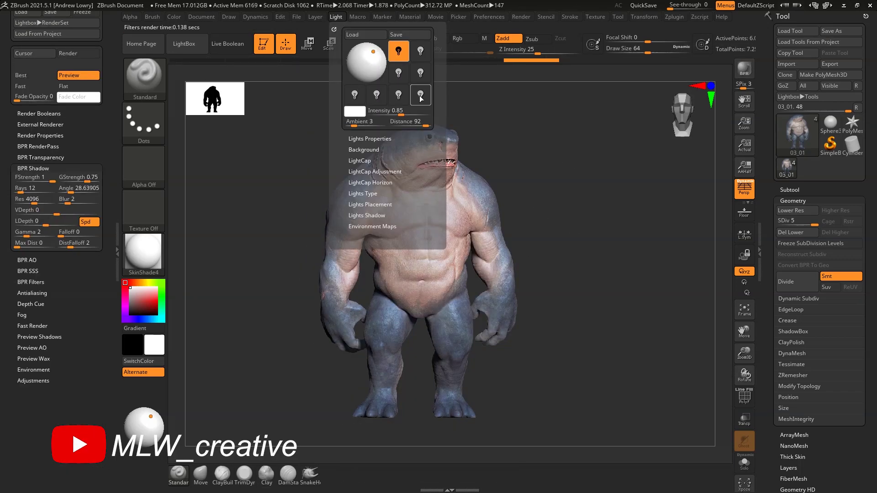
{"action": "left_click_drag", "start_coordinate": [483, 235], "coordinate": [490, 235]}
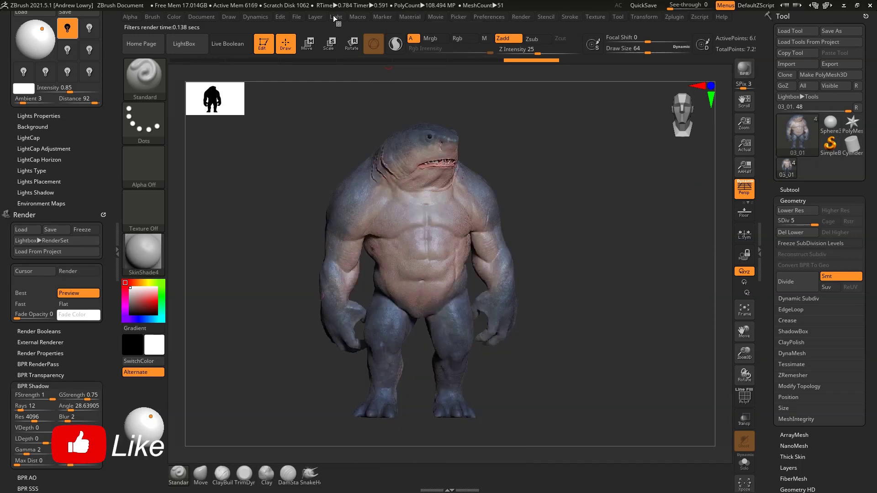
{"action": "left_click_drag", "start_coordinate": [445, 226], "coordinate": [450, 227]}
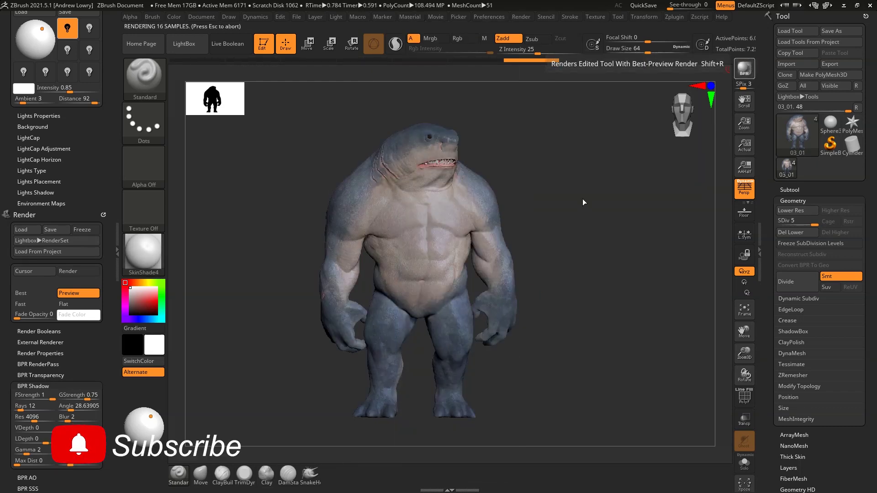
Render with BPR, then enable a second light at 0.3 intensity with ambient cut and lights repositioned.
{"action": "left_click", "coordinate": [743, 70]}
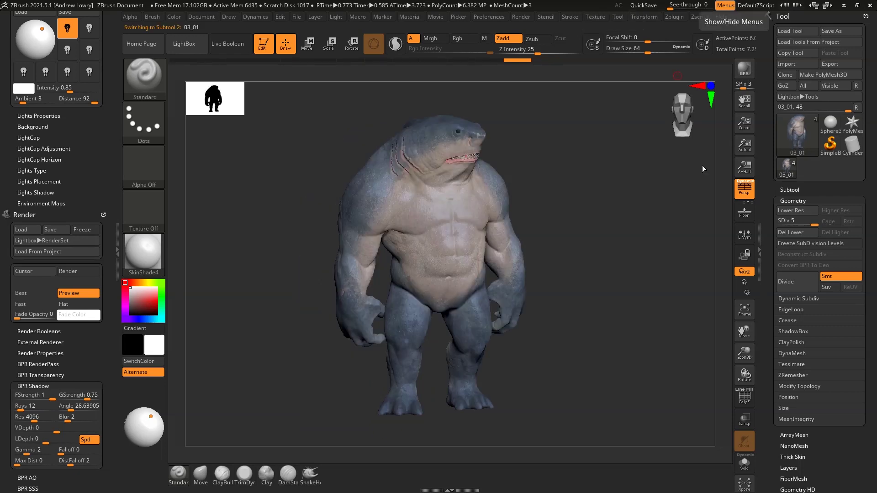
{"action": "mouse_move", "coordinate": [601, 157]}
{"action": "left_mouse_down"}
{"action": "mouse_move", "coordinate": [571, 160]}
{"action": "mouse_move", "coordinate": [615, 153]}
{"action": "mouse_move", "coordinate": [589, 152]}
{"action": "left_mouse_up"}
{"action": "left_click", "coordinate": [89, 28]}
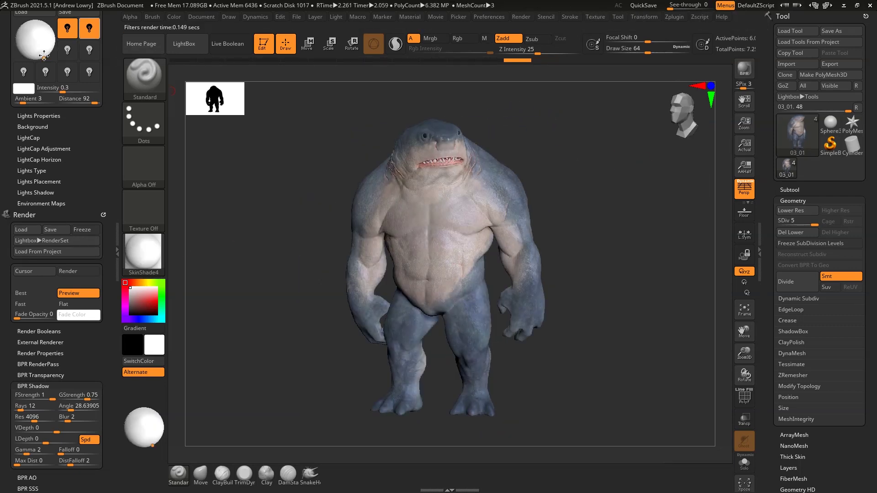
{"action": "left_click_drag", "start_coordinate": [90, 88], "coordinate": [64, 90]}
{"action": "left_click", "coordinate": [142, 427]}
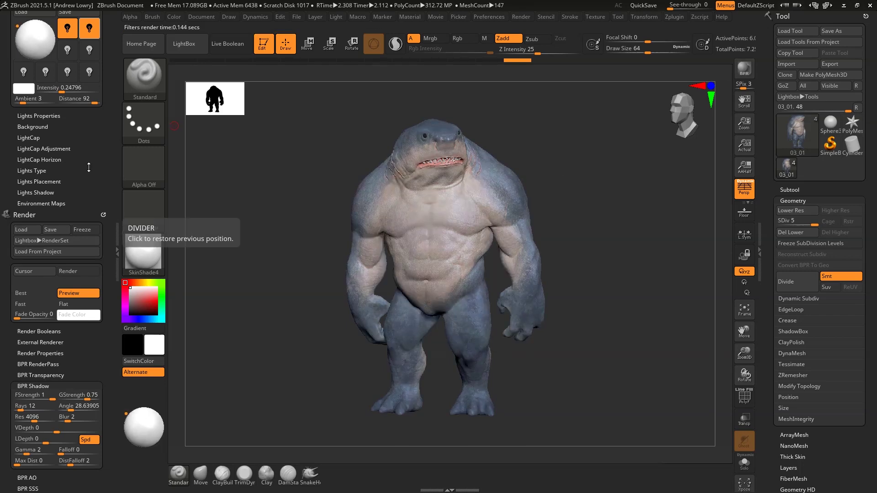
{"action": "left_click", "coordinate": [156, 416]}
{"action": "left_click", "coordinate": [150, 418]}
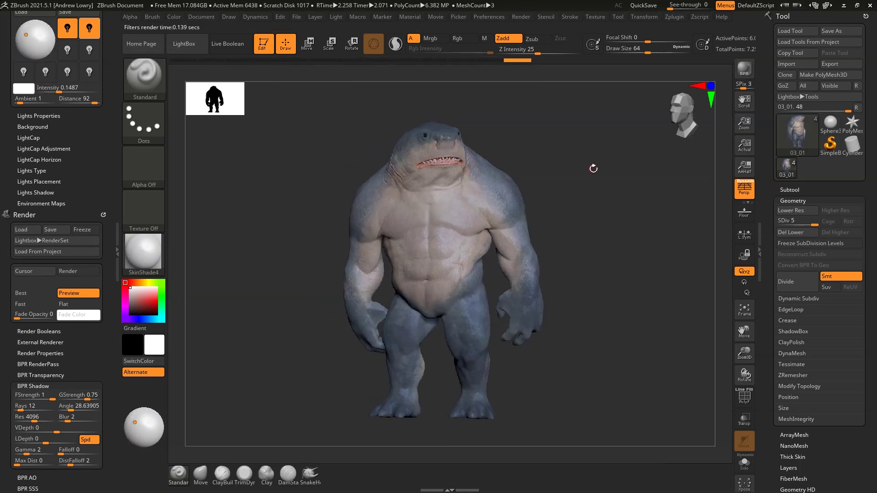
Turn the shark-man to a side view and select the third render filter slot.
{"action": "mouse_move", "coordinate": [597, 145]}
{"action": "left_mouse_down"}
{"action": "mouse_move", "coordinate": [538, 152]}
{"action": "mouse_move", "coordinate": [608, 166]}
{"action": "mouse_move", "coordinate": [575, 205]}
{"action": "mouse_move", "coordinate": [525, 196]}
{"action": "left_mouse_up"}
{"action": "scroll", "coordinate": [82, 120], "scroll_direction": "down", "scroll_amount": 5}
{"action": "scroll", "coordinate": [82, 120], "scroll_direction": "down", "scroll_amount": 5}
{"action": "scroll", "coordinate": [81, 121], "scroll_direction": "down", "scroll_amount": 5}
{"action": "left_click", "coordinate": [62, 115]}
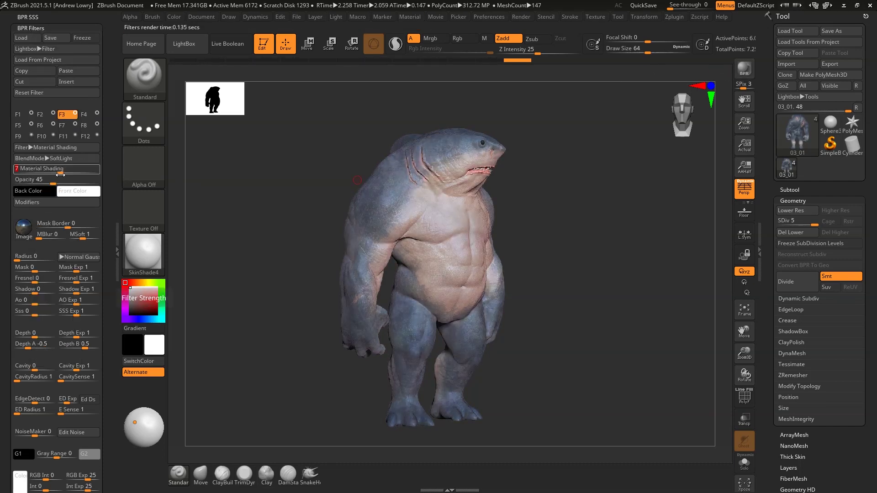
Enable filter F9 and try Screen and SoftLight blends with material shading 62.
{"action": "left_click", "coordinate": [18, 136]}
{"action": "left_click", "coordinate": [31, 136]}
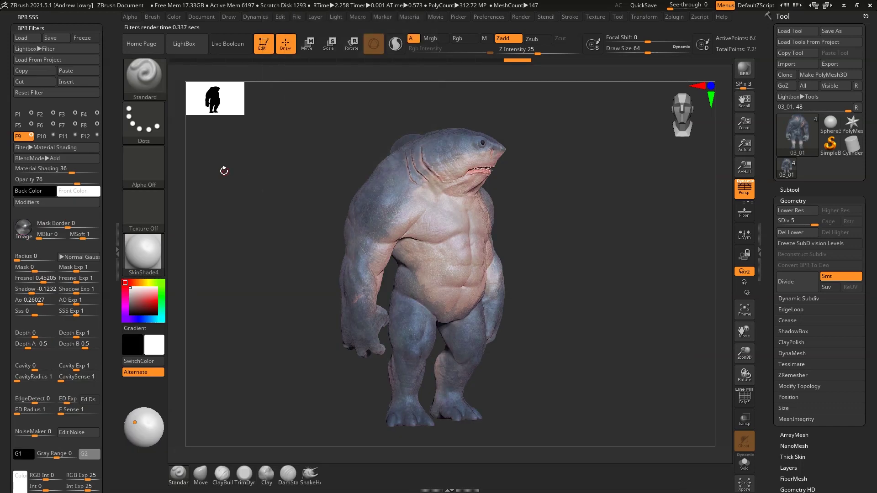
{"action": "left_click", "coordinate": [37, 158]}
{"action": "left_click", "coordinate": [45, 216]}
{"action": "left_click", "coordinate": [94, 169]}
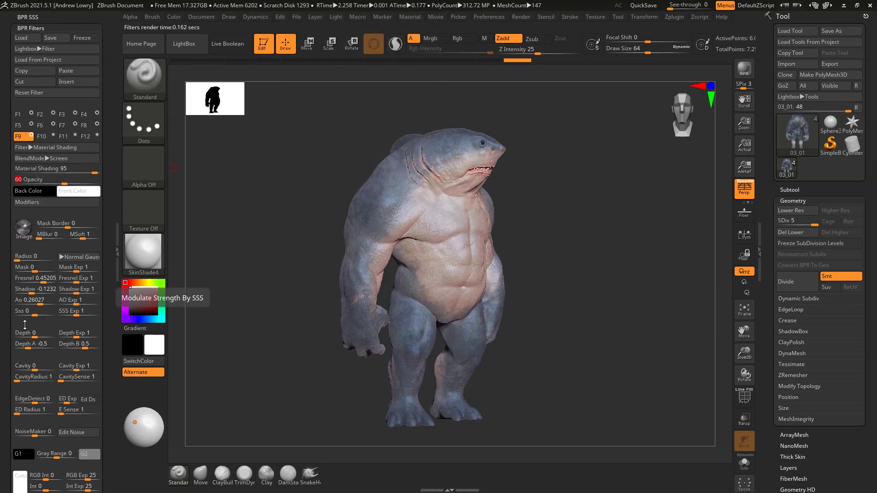
{"action": "left_click", "coordinate": [84, 202]}
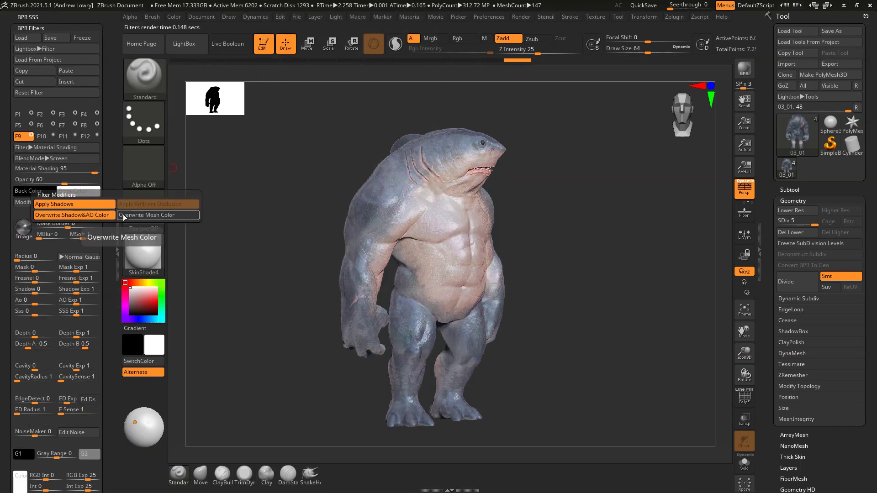
{"action": "left_click", "coordinate": [44, 158]}
{"action": "left_click", "coordinate": [67, 165]}
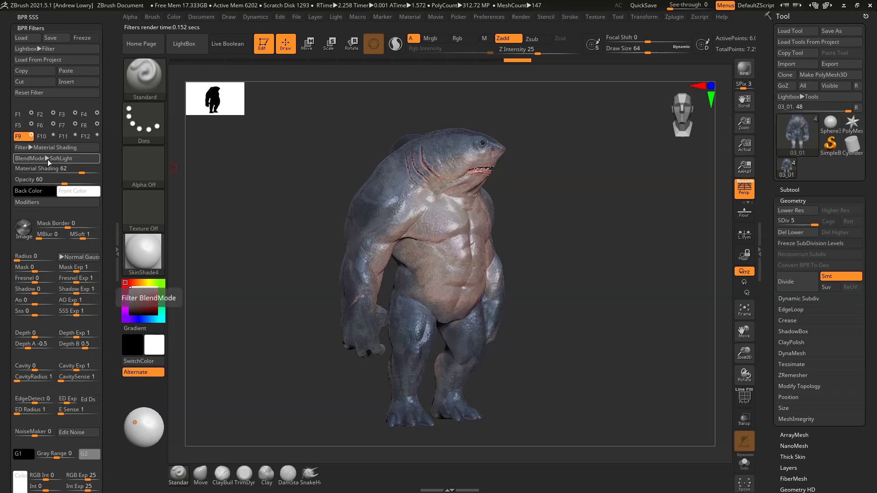
Try HardMix and Screen blends on F9 and lower its material shading.
{"action": "left_click", "coordinate": [64, 273]}
{"action": "left_click", "coordinate": [46, 158]}
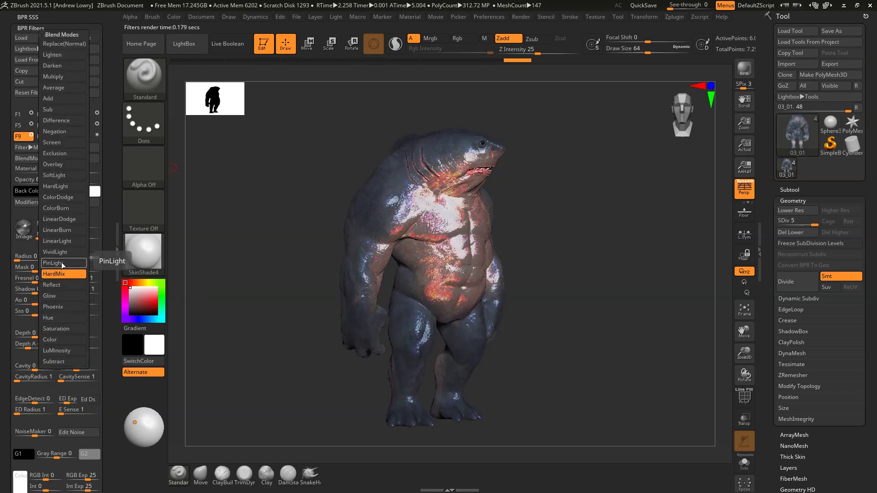
{"action": "left_click", "coordinate": [61, 262]}
{"action": "left_click", "coordinate": [54, 158]}
{"action": "left_click", "coordinate": [51, 142]}
{"action": "left_click_drag", "start_coordinate": [36, 184], "coordinate": [71, 169]}
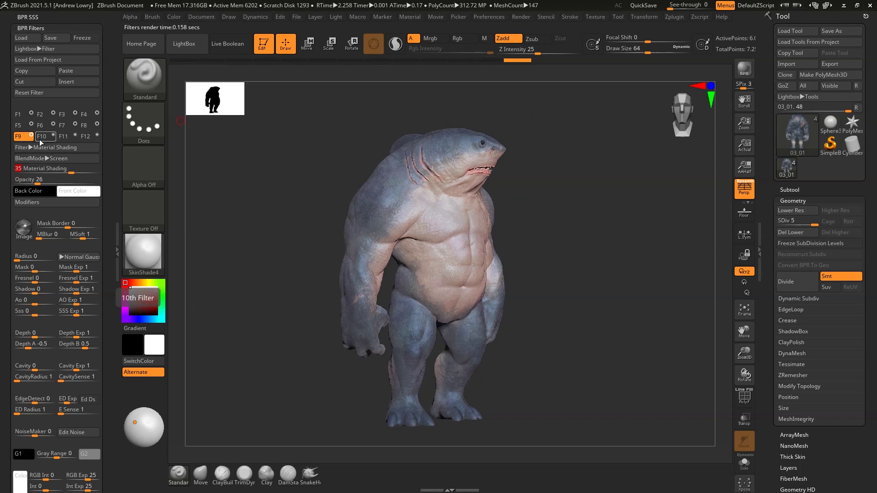
Remove the seventh filter's mask border and turn the shark-man to face the viewer.
{"action": "left_click", "coordinate": [62, 125]}
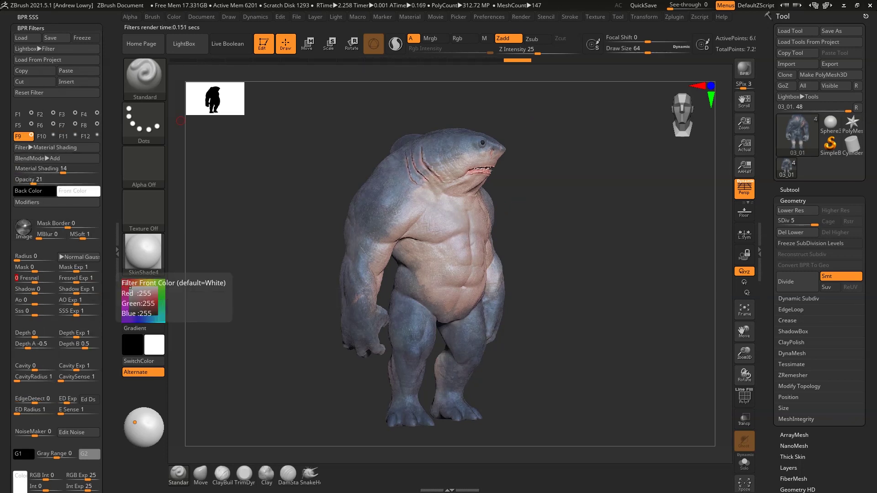
{"action": "left_click_drag", "start_coordinate": [82, 227], "coordinate": [39, 227]}
{"action": "left_click_drag", "start_coordinate": [325, 270], "coordinate": [603, 200]}
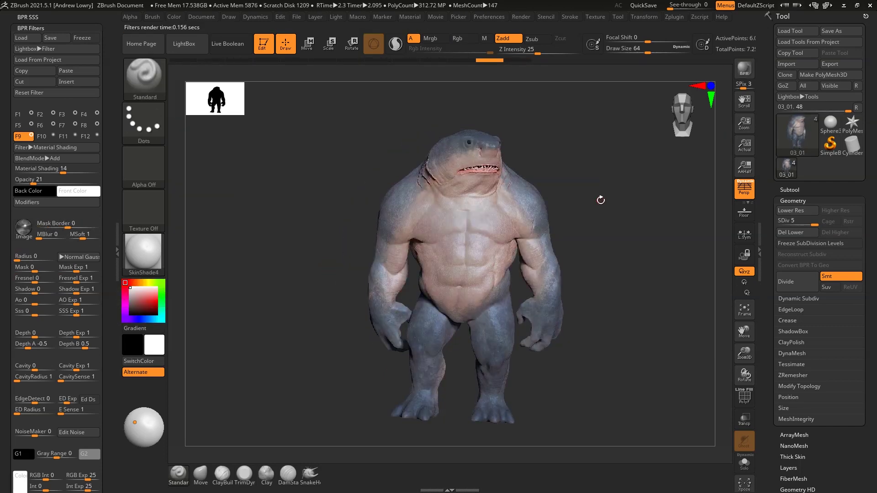
{"action": "scroll", "coordinate": [31, 11], "scroll_direction": "up", "scroll_amount": 10}
{"action": "mouse_move", "coordinate": [34, 55]}
{"action": "left_mouse_down"}
{"action": "mouse_move", "coordinate": [43, 43]}
{"action": "mouse_move", "coordinate": [45, 51]}
{"action": "left_mouse_up"}
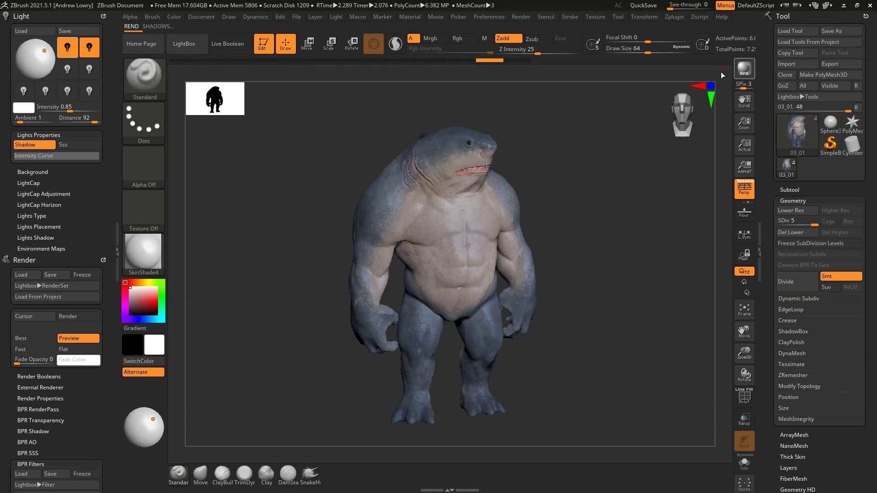
Set light distance to 100 and intensity about 0.85, moving the light up-right.
{"action": "left_click_drag", "start_coordinate": [316, 159], "coordinate": [329, 126]}
{"action": "mouse_move", "coordinate": [94, 118]}
{"action": "left_mouse_down"}
{"action": "mouse_move", "coordinate": [49, 114]}
{"action": "mouse_move", "coordinate": [70, 111]}
{"action": "left_mouse_up"}
{"action": "key", "text": "shift+r"}
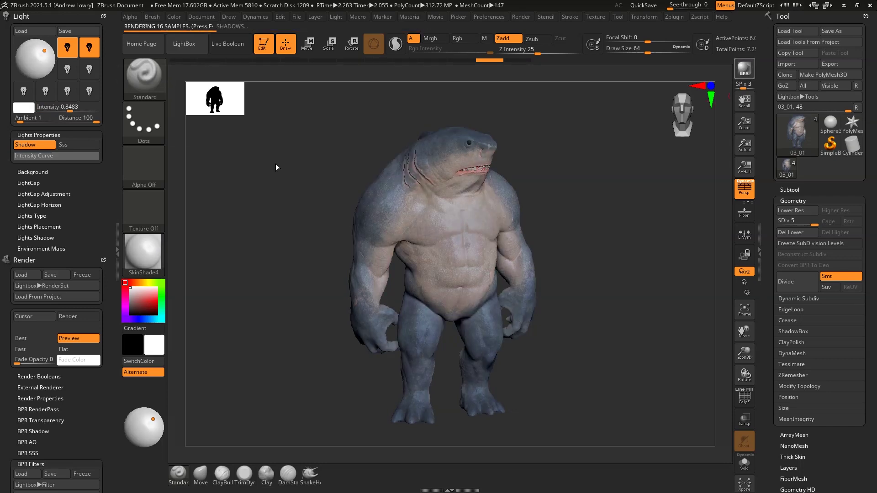
{"action": "key", "text": "shift+r"}
{"action": "key", "text": "shift+r"}
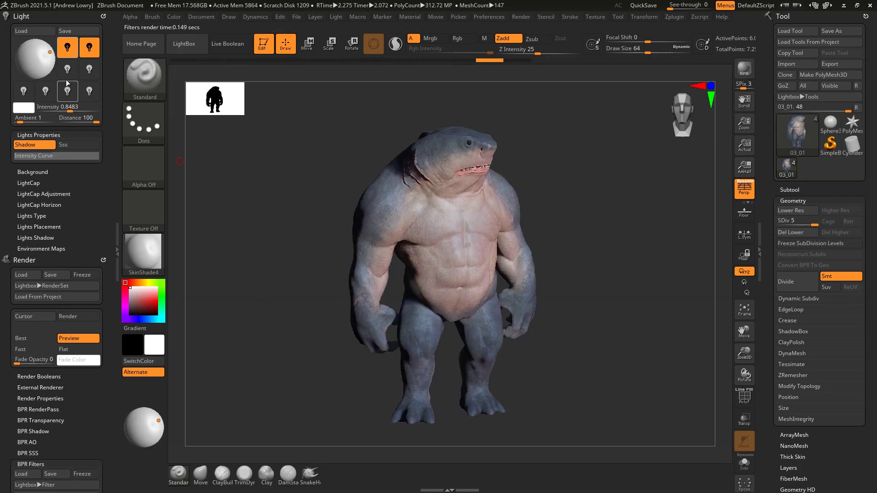
{"action": "left_click_drag", "start_coordinate": [46, 54], "coordinate": [49, 47]}
{"action": "key", "text": "shift+r"}
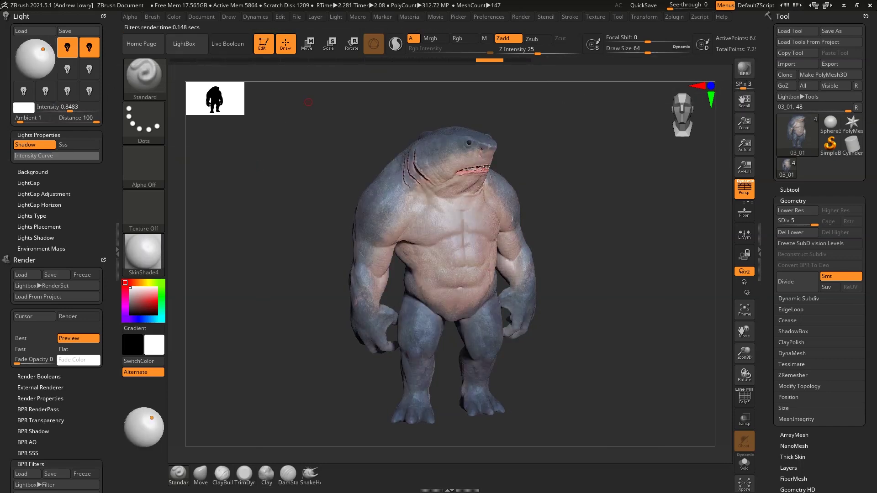
Browse the material library and turn the model back to a front view.
{"action": "scroll", "coordinate": [55, 228], "scroll_direction": "down", "scroll_amount": 5}
{"action": "key", "text": "m"}
{"action": "key", "text": "m"}
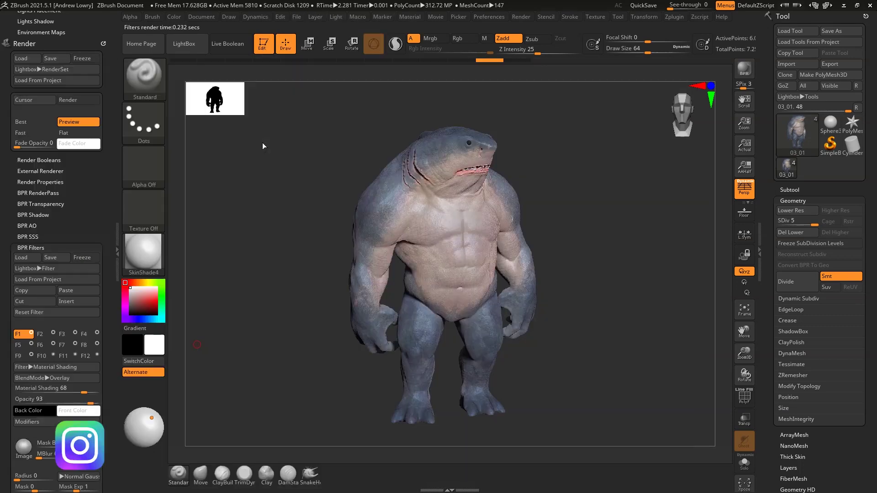
{"action": "key", "text": "m"}
{"action": "key", "text": "m"}
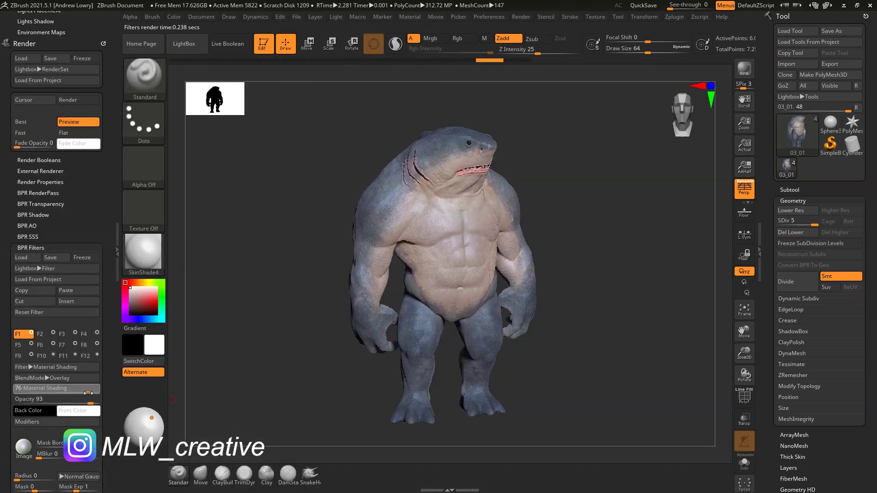
{"action": "left_click_drag", "start_coordinate": [319, 292], "coordinate": [524, 293]}
{"action": "scroll", "coordinate": [55, 183], "scroll_direction": "up", "scroll_amount": 5}
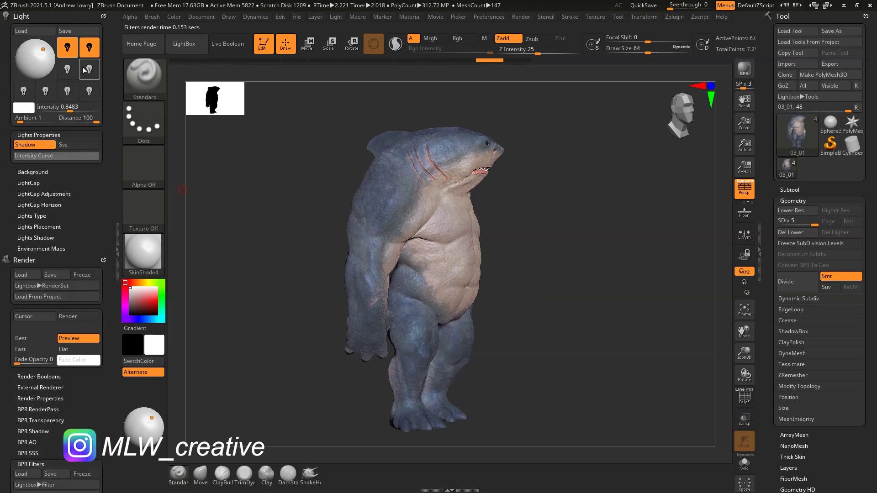
{"action": "left_click_drag", "start_coordinate": [640, 190], "coordinate": [631, 178]}
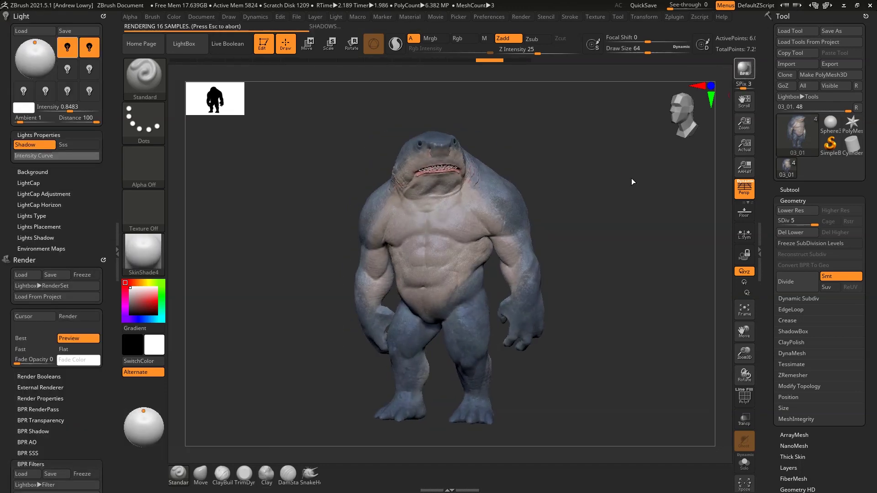
Widen the skin material's specular curve and render the shark-man with BPR.
{"action": "left_click", "coordinate": [410, 16]}
{"action": "left_click_drag", "start_coordinate": [491, 320], "coordinate": [495, 324]}
{"action": "left_click_drag", "start_coordinate": [593, 210], "coordinate": [552, 210]}
{"action": "left_click", "coordinate": [745, 69]}
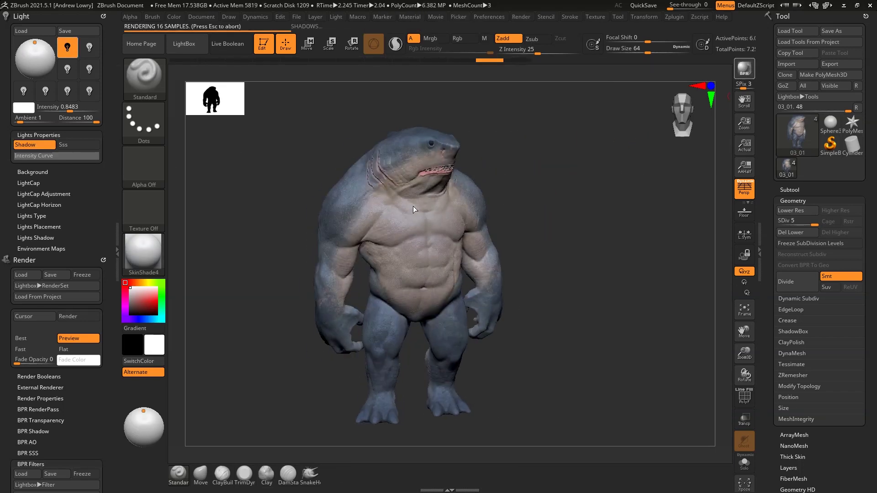
{"action": "left_click", "coordinate": [743, 69]}
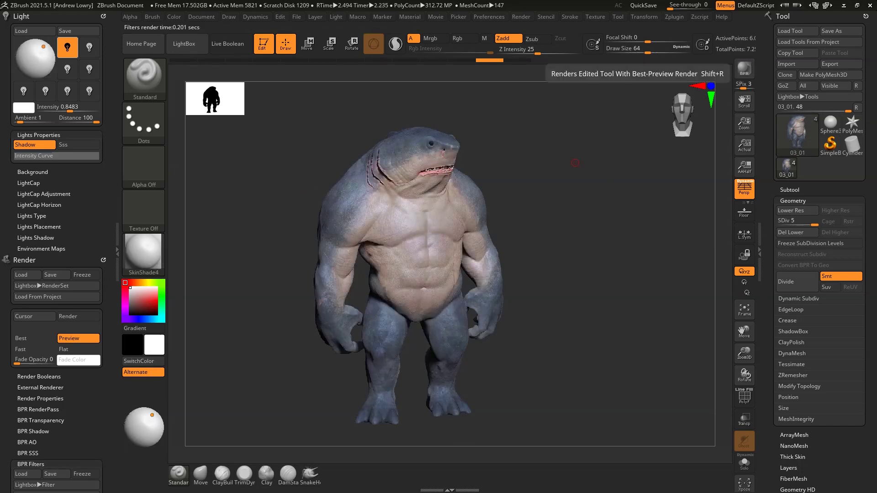
Rotate the shark-man to a side view and render it with BPR ambient occlusion.
{"action": "left_click_drag", "start_coordinate": [579, 199], "coordinate": [541, 189]}
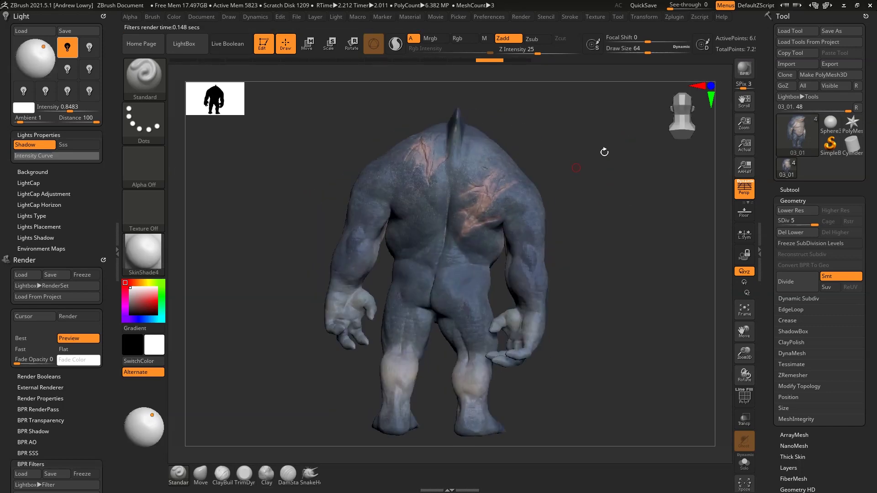
{"action": "mouse_move", "coordinate": [541, 189]}
{"action": "left_mouse_down"}
{"action": "mouse_move", "coordinate": [571, 181]}
{"action": "mouse_move", "coordinate": [606, 149]}
{"action": "mouse_move", "coordinate": [524, 218]}
{"action": "mouse_move", "coordinate": [484, 196]}
{"action": "left_mouse_up"}
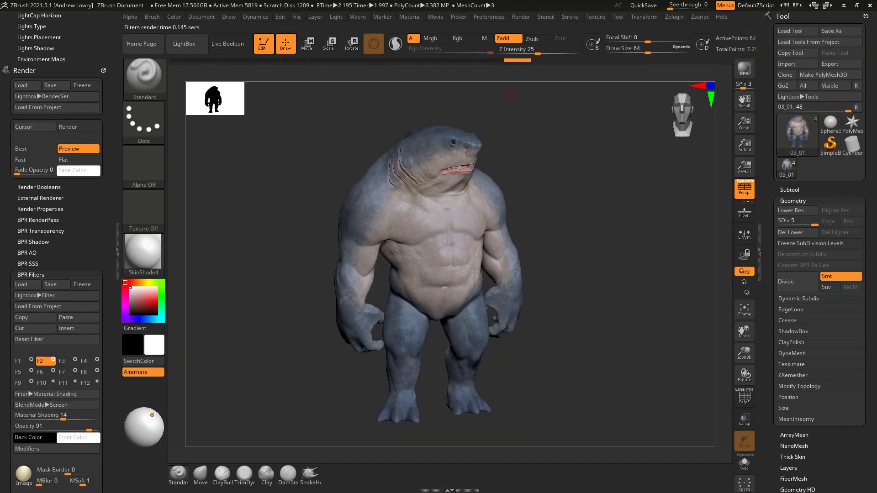
{"action": "left_click", "coordinate": [48, 219]}
{"action": "left_click", "coordinate": [47, 105]}
{"action": "left_click", "coordinate": [28, 285]}
{"action": "key", "text": "shift+r"}
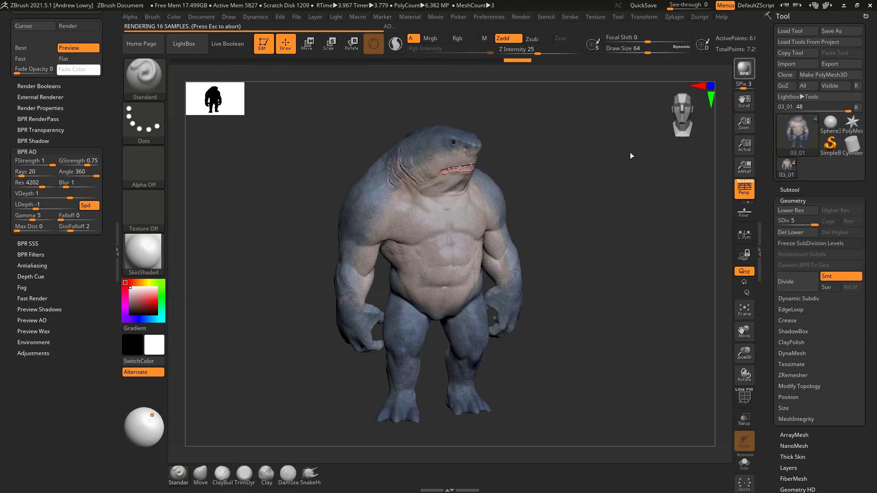
Re-render the shark-man with shadows from left-side, back and rear three-quarter views.
{"action": "left_click_drag", "start_coordinate": [608, 181], "coordinate": [571, 183]}
{"action": "left_click", "coordinate": [744, 68]}
{"action": "mouse_move", "coordinate": [593, 141]}
{"action": "left_mouse_down"}
{"action": "mouse_move", "coordinate": [580, 175]}
{"action": "mouse_move", "coordinate": [600, 205]}
{"action": "left_mouse_up"}
{"action": "key", "text": "shift+r"}
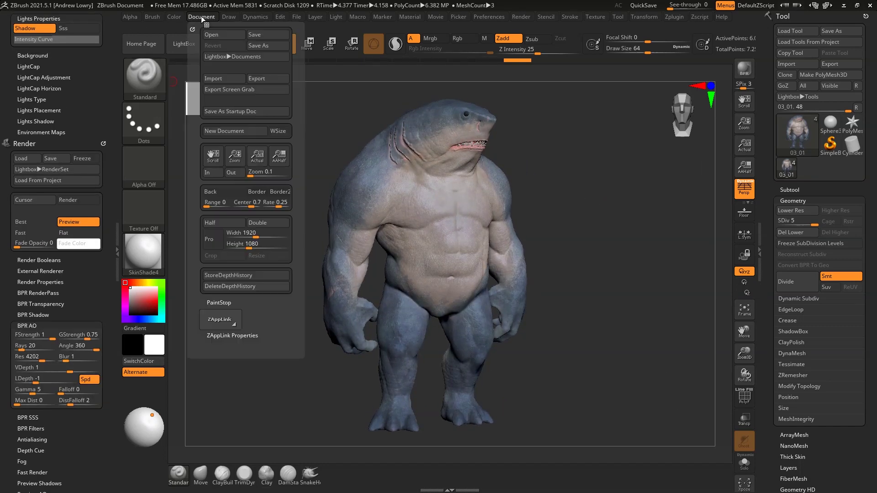
{"action": "mouse_move", "coordinate": [600, 205]}
{"action": "left_mouse_down"}
{"action": "mouse_move", "coordinate": [605, 260]}
{"action": "mouse_move", "coordinate": [673, 291]}
{"action": "left_mouse_up"}
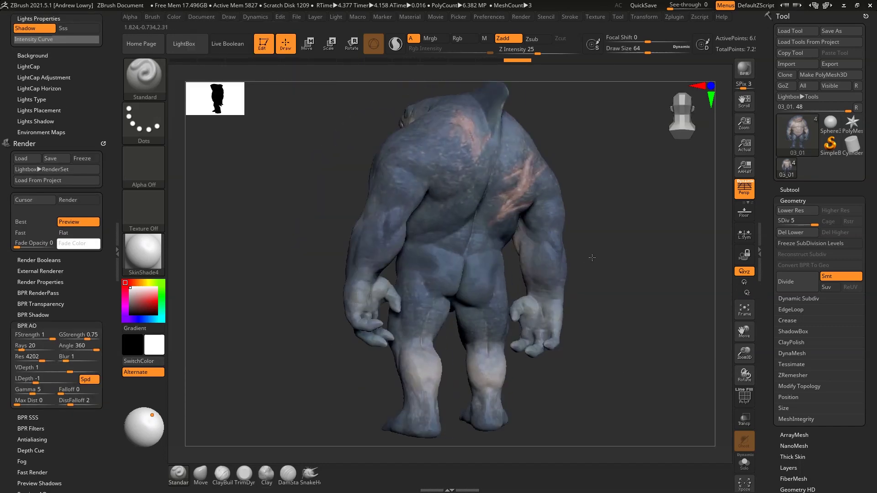
{"action": "key", "text": "shift+r"}
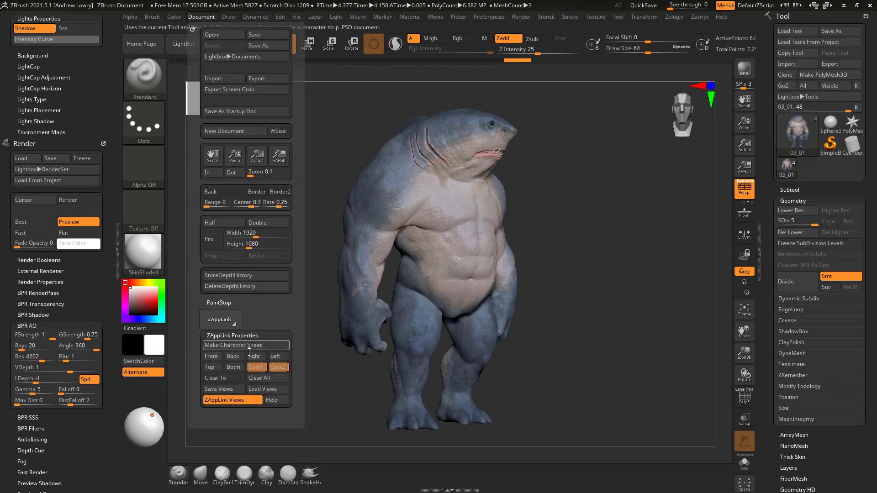
{"action": "left_click", "coordinate": [792, 201]}
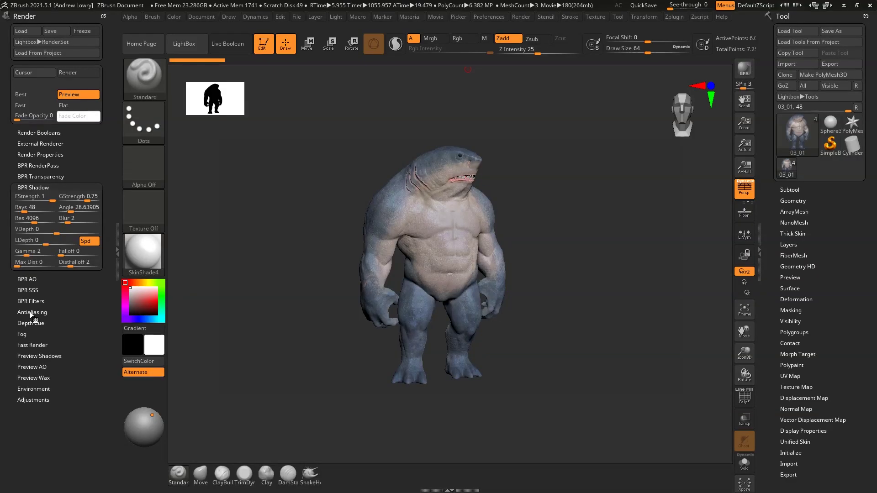
Switch the shark-man to the plain ToyPlastic material and expand its material modifiers.
{"action": "left_click", "coordinate": [31, 313]}
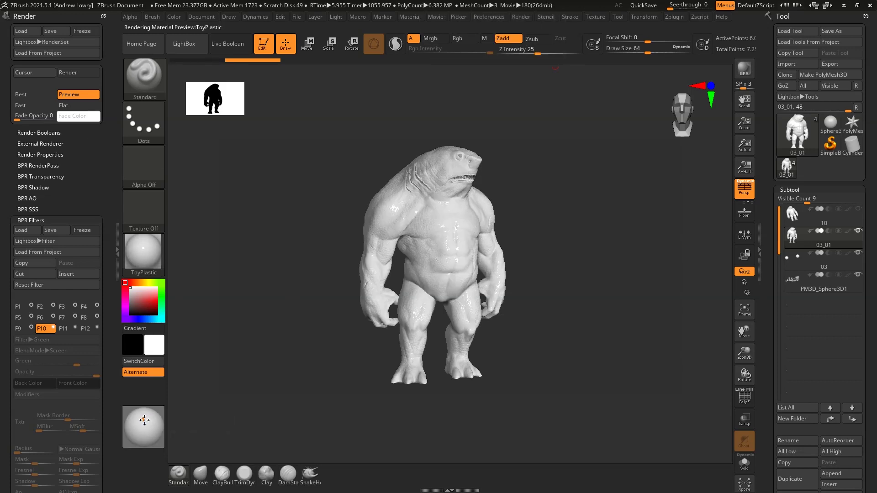
{"action": "left_click", "coordinate": [147, 420]}
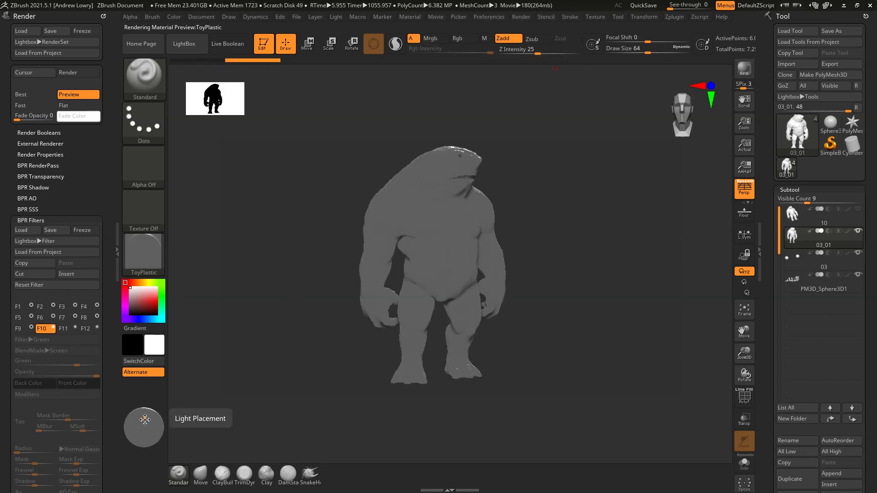
{"action": "left_click", "coordinate": [410, 17]}
{"action": "left_click", "coordinate": [430, 191]}
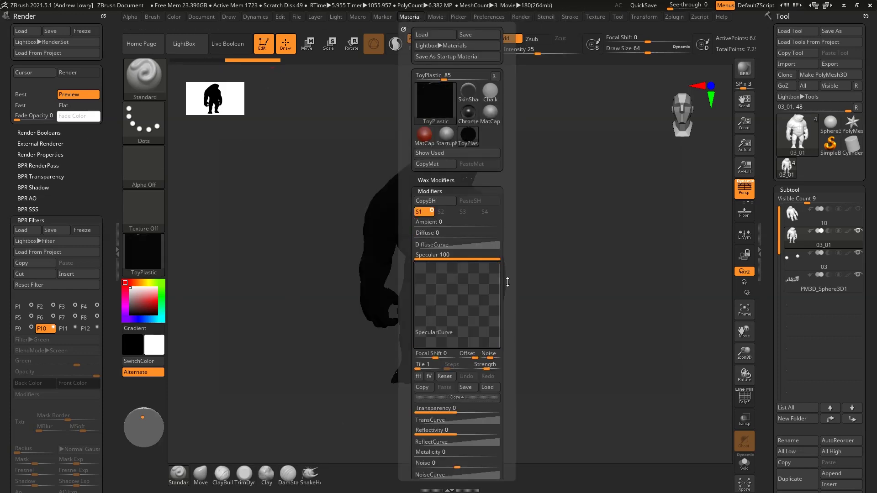
Set the light to intensity 1.0 at distance 78 for a rim-light silhouette.
{"action": "left_click", "coordinate": [335, 17]}
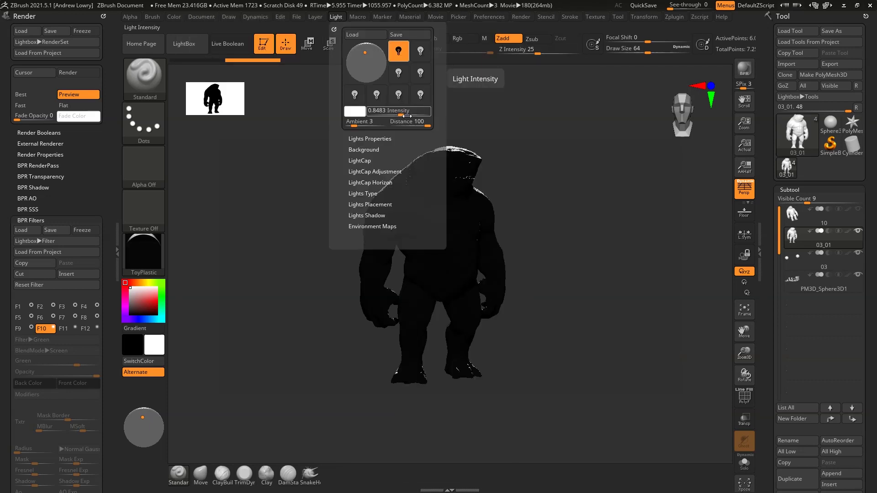
{"action": "left_click_drag", "start_coordinate": [399, 112], "coordinate": [402, 112]}
{"action": "left_click", "coordinate": [409, 17]}
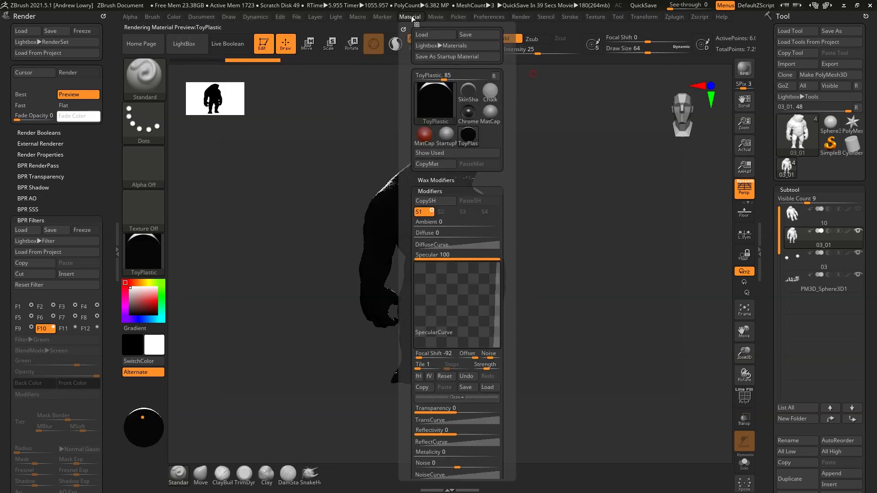
{"action": "left_click", "coordinate": [521, 17]}
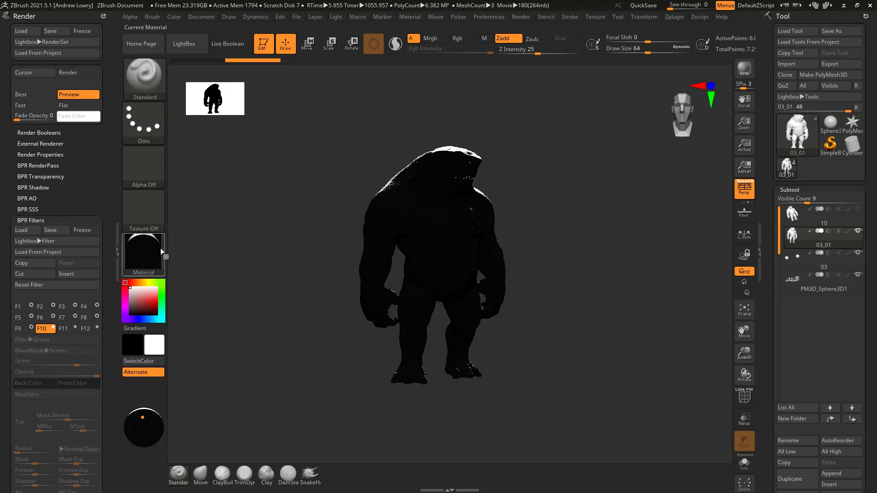
{"action": "left_click", "coordinate": [335, 17]}
Adjust light intensity and try a glowing colourised material, leaving a black silhouette.
{"action": "left_click_drag", "start_coordinate": [78, 107], "coordinate": [70, 111]}
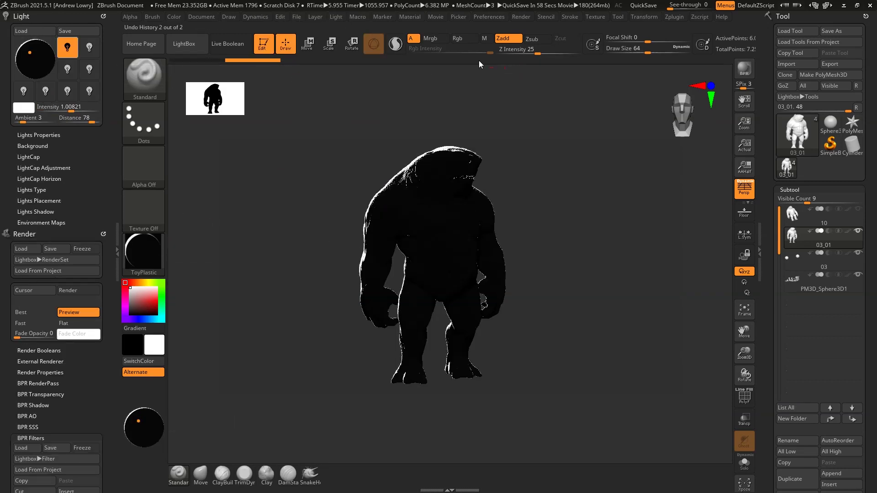
{"action": "left_click", "coordinate": [410, 16]}
{"action": "scroll", "coordinate": [446, 329], "scroll_direction": "down", "scroll_amount": 5}
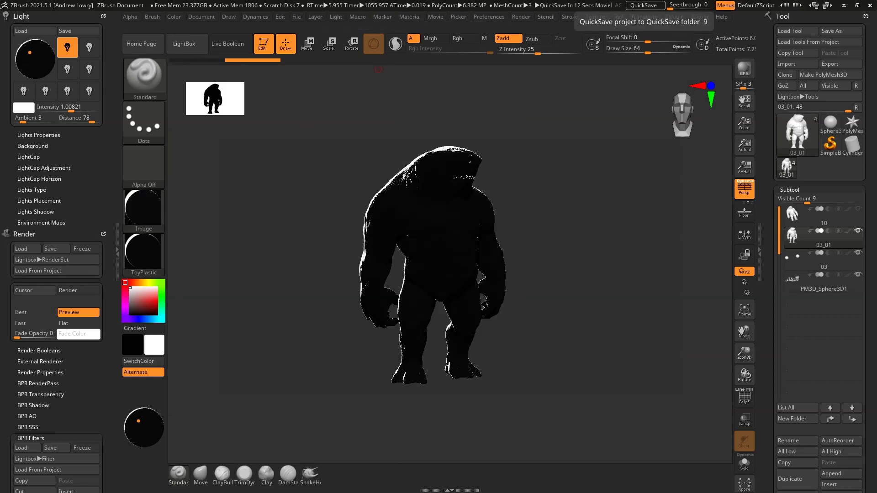
{"action": "left_click", "coordinate": [410, 16]}
{"action": "left_click", "coordinate": [423, 64]}
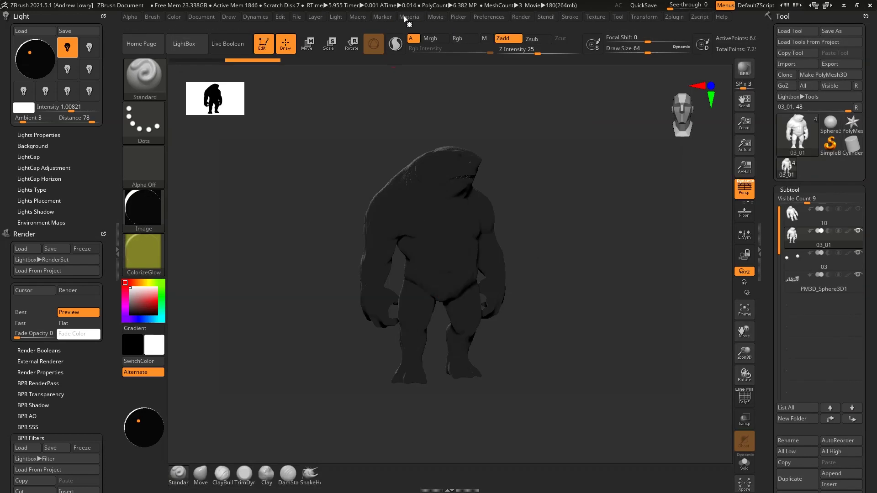
{"action": "left_click", "coordinate": [410, 17]}
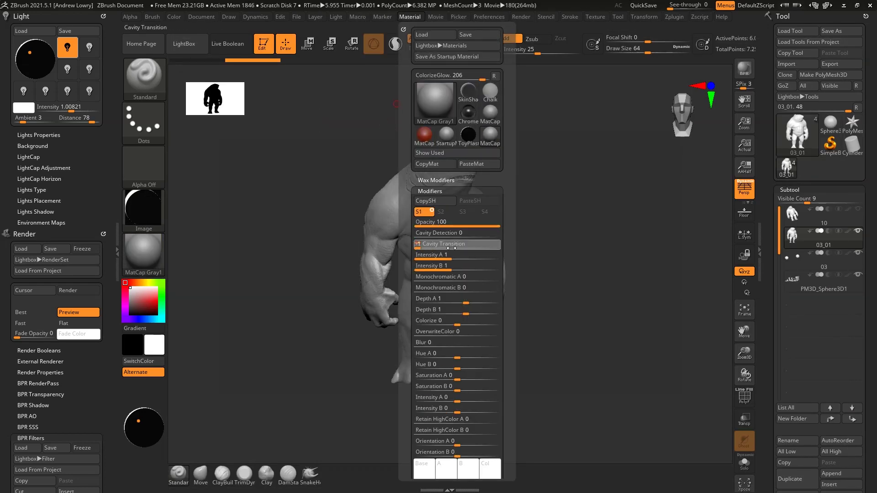
{"action": "left_click", "coordinate": [589, 292]}
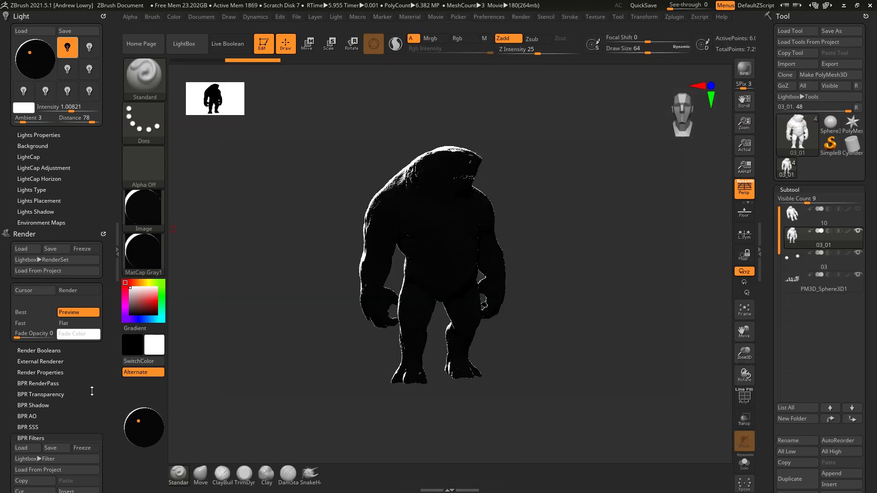
{"action": "scroll", "coordinate": [92, 392], "scroll_direction": "down", "scroll_amount": 5}
Apply SkinShade4 and set the BPR filter to Material Shading, Screen blending at 50.
{"action": "left_click", "coordinate": [143, 254]}
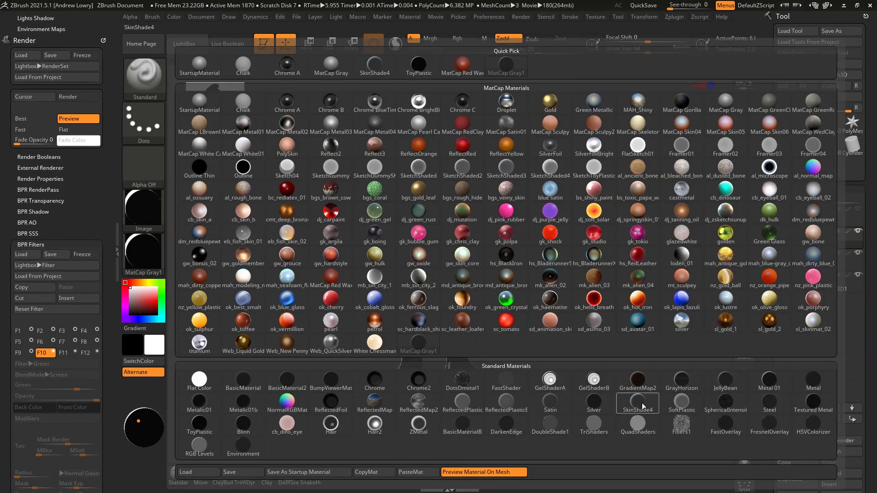
{"action": "left_click", "coordinate": [642, 406]}
{"action": "left_click", "coordinate": [41, 375]}
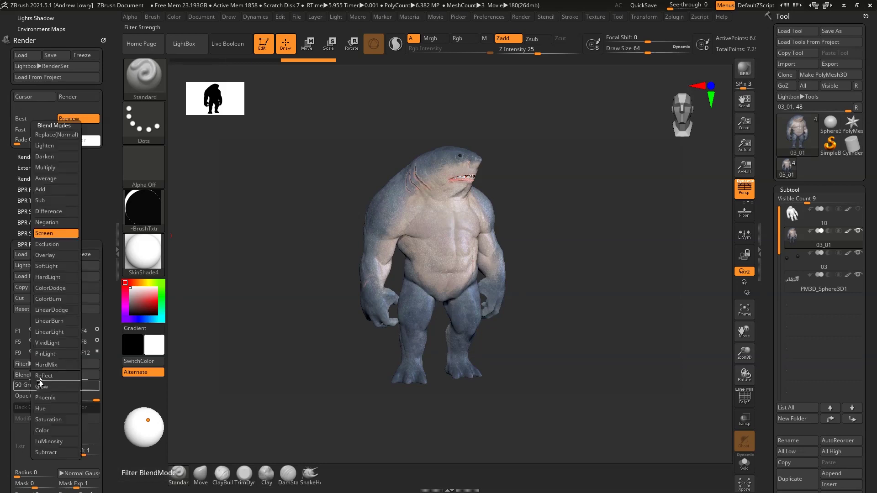
{"action": "left_click", "coordinate": [31, 363]}
{"action": "left_click", "coordinate": [73, 450]}
{"action": "left_click", "coordinate": [24, 443]}
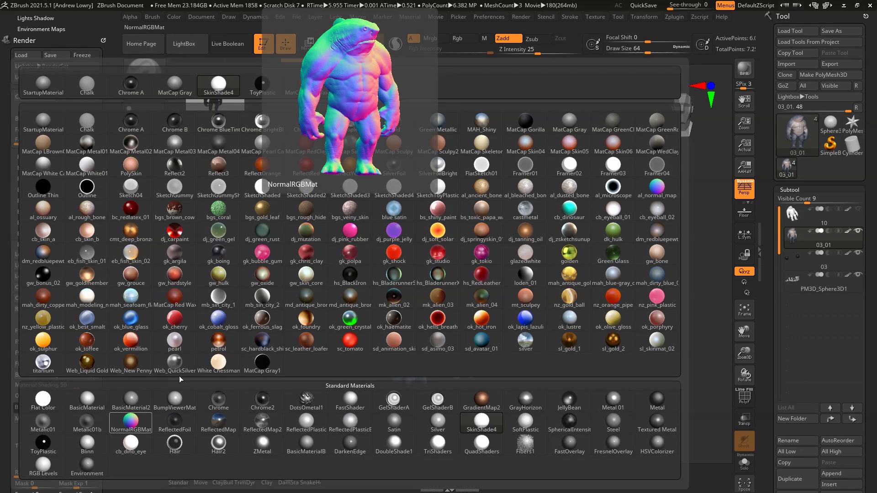
{"action": "left_click", "coordinate": [41, 374]}
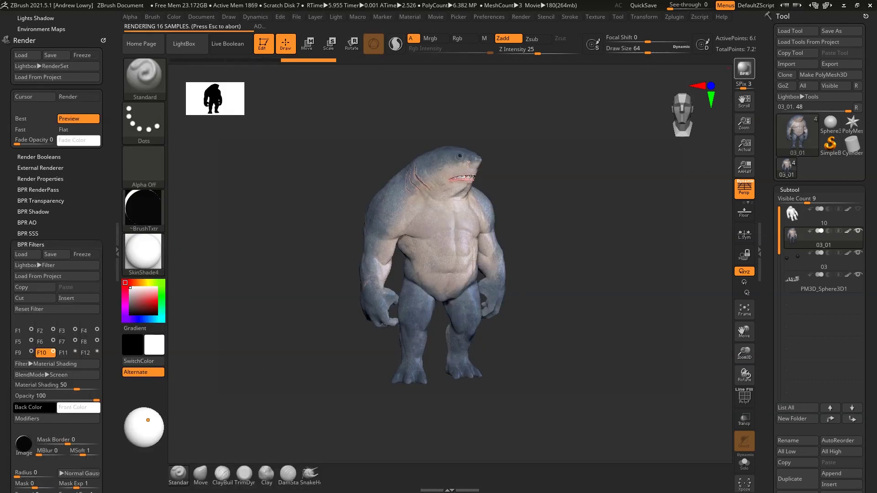
Load a saved light setup file from the Light palette.
{"action": "left_click", "coordinate": [335, 16]}
{"action": "left_click", "coordinate": [358, 27]}
{"action": "double_click", "coordinate": [408, 124]}
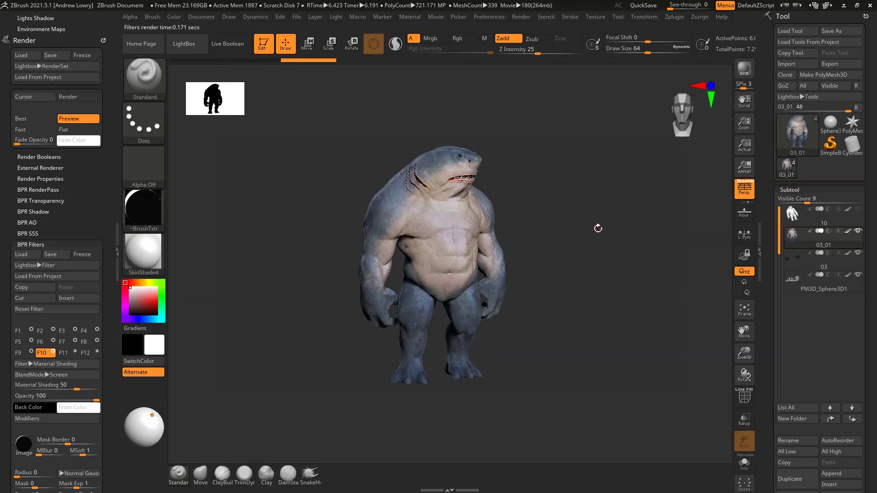
Set the material-shading filter to Add blending at 70 with 100 opacity.
{"action": "left_click", "coordinate": [41, 374]}
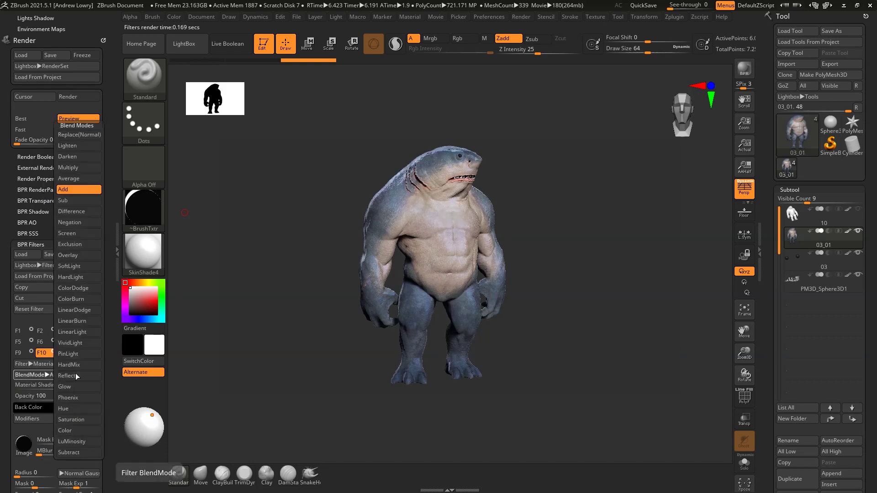
{"action": "left_click", "coordinate": [66, 360]}
{"action": "left_click", "coordinate": [42, 375]}
{"action": "left_click", "coordinate": [75, 145]}
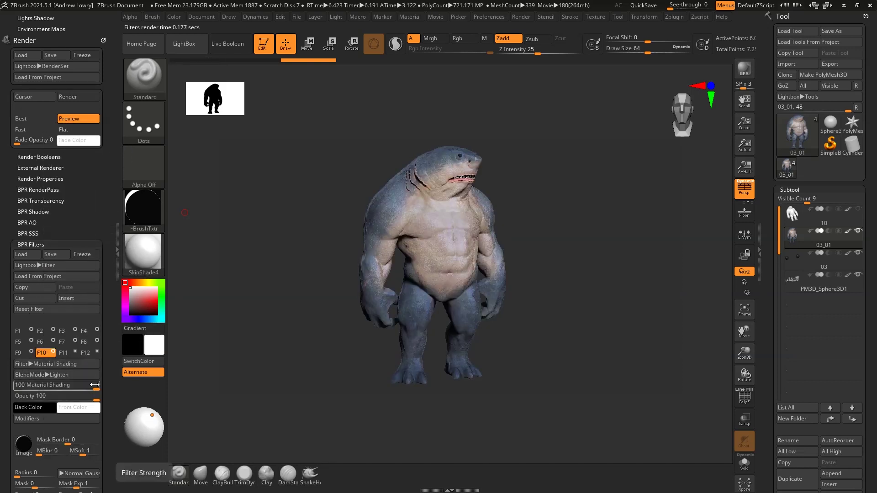
{"action": "left_click", "coordinate": [41, 374]}
{"action": "left_click", "coordinate": [75, 190]}
{"action": "left_click_drag", "start_coordinate": [86, 386], "coordinate": [81, 386]}
{"action": "scroll", "coordinate": [46, 320], "scroll_direction": "down", "scroll_amount": 3}
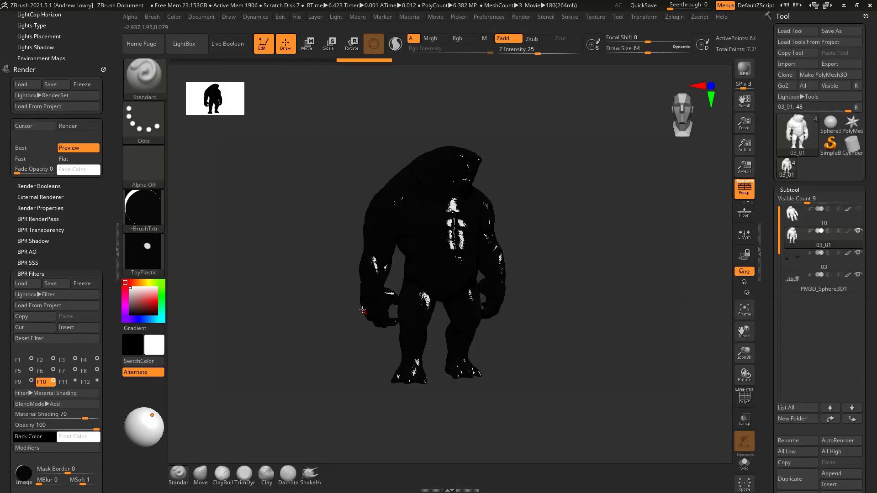
Reshape the ToyPlastic material's specular curve for stronger glossy highlights.
{"action": "left_click", "coordinate": [142, 420]}
{"action": "left_click", "coordinate": [409, 17]}
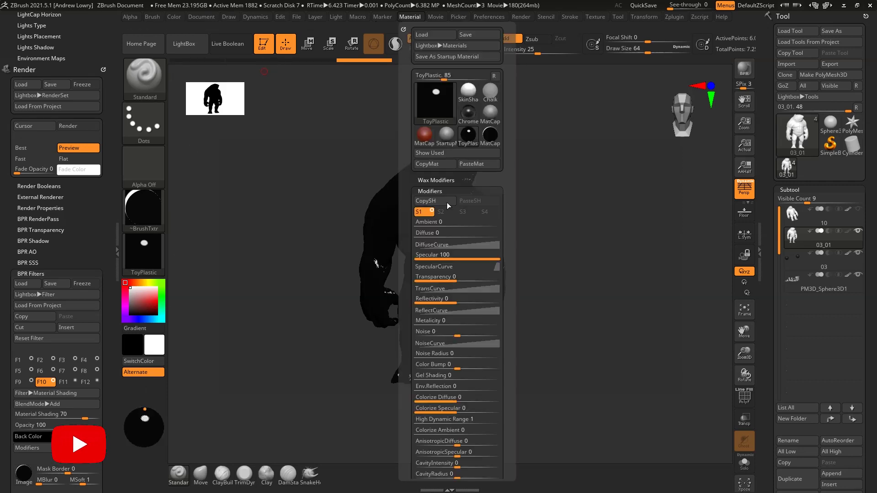
{"action": "left_click_drag", "start_coordinate": [484, 292], "coordinate": [470, 346]}
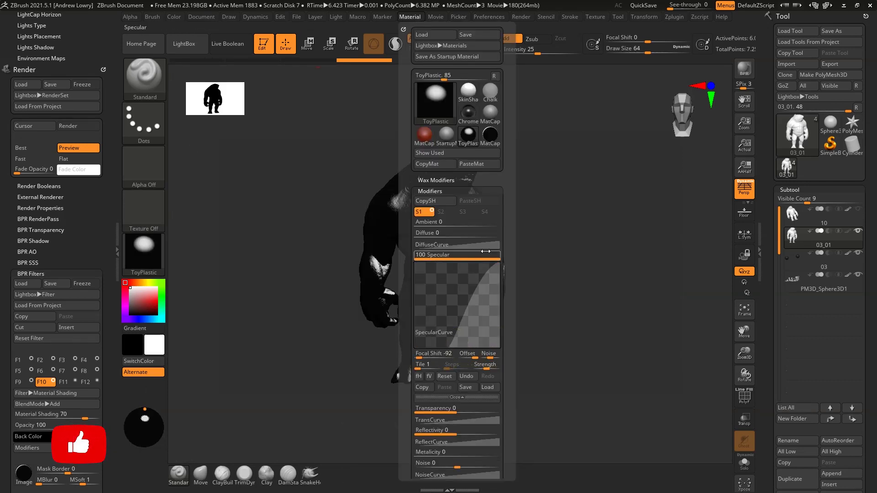
Move the light to the front and bring the material's shading settings into view.
{"action": "left_click", "coordinate": [336, 17]}
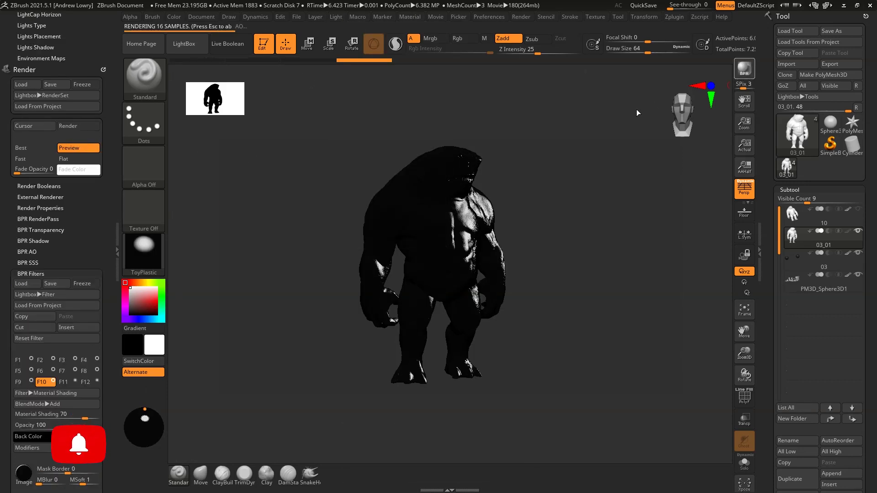
{"action": "left_click_drag", "start_coordinate": [145, 419], "coordinate": [147, 407]}
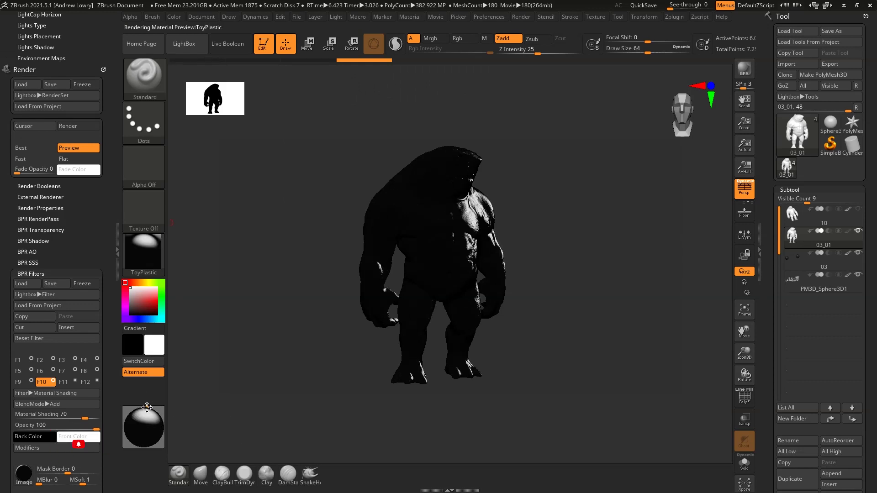
{"action": "left_click", "coordinate": [410, 16]}
{"action": "left_click", "coordinate": [410, 17]}
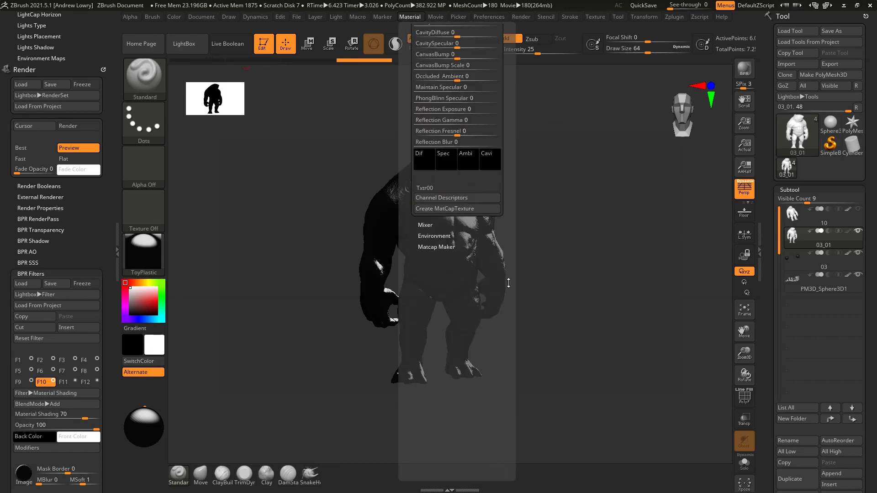
{"action": "scroll", "coordinate": [112, 247], "scroll_direction": "up", "scroll_amount": 5}
{"action": "scroll", "coordinate": [112, 247], "scroll_direction": "up", "scroll_amount": 5}
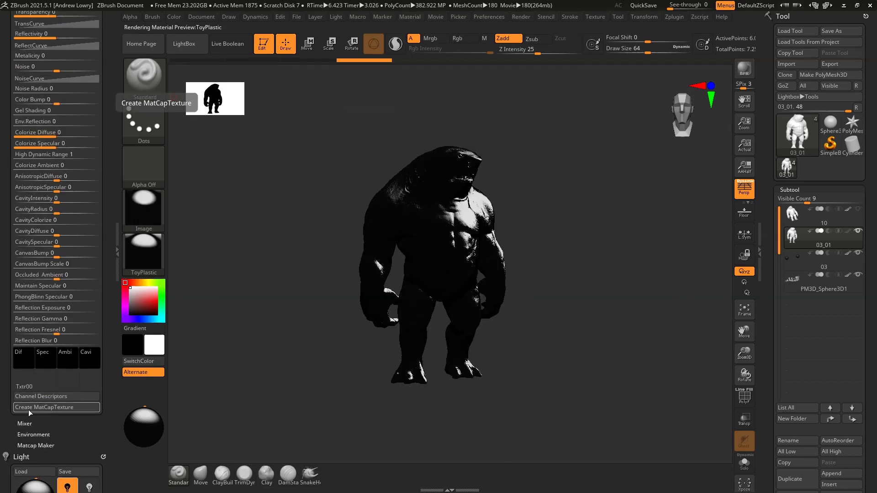
Apply White Chessman, then paste the copied MatCap Gray2 material onto the shark-man.
{"action": "left_click", "coordinate": [144, 253]}
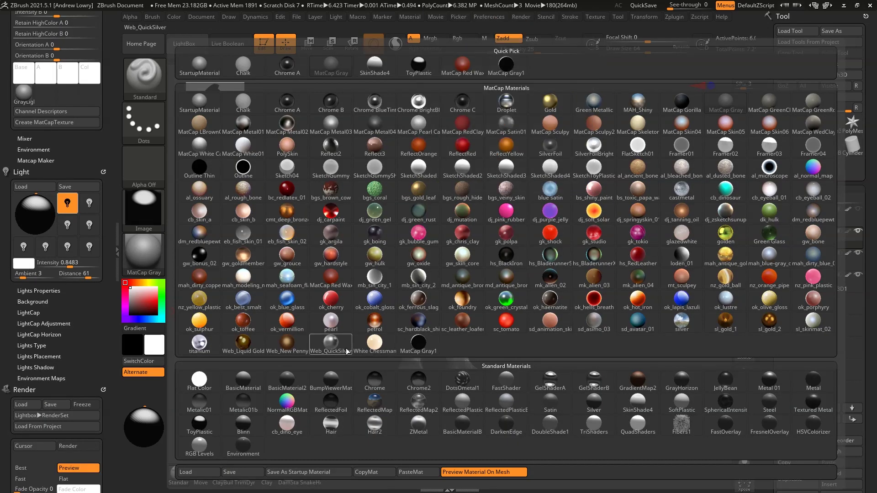
{"action": "left_click", "coordinate": [375, 342]}
{"action": "left_click", "coordinate": [410, 16]}
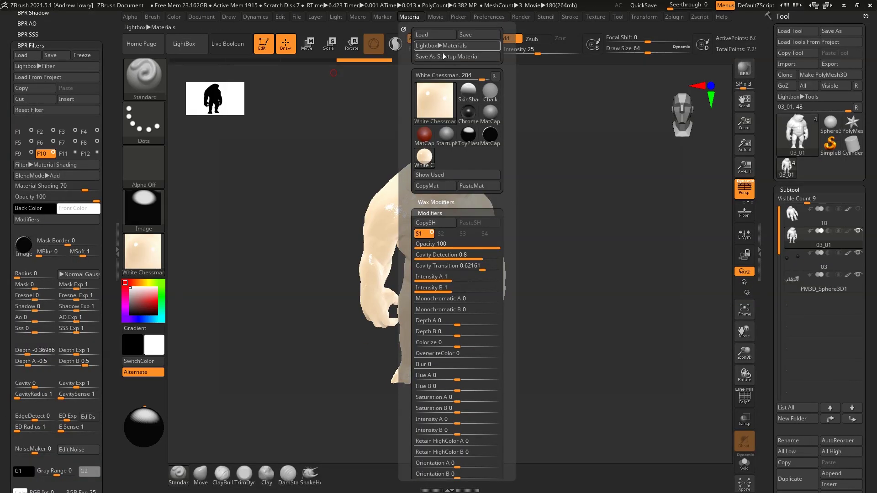
{"action": "left_click", "coordinate": [468, 187]}
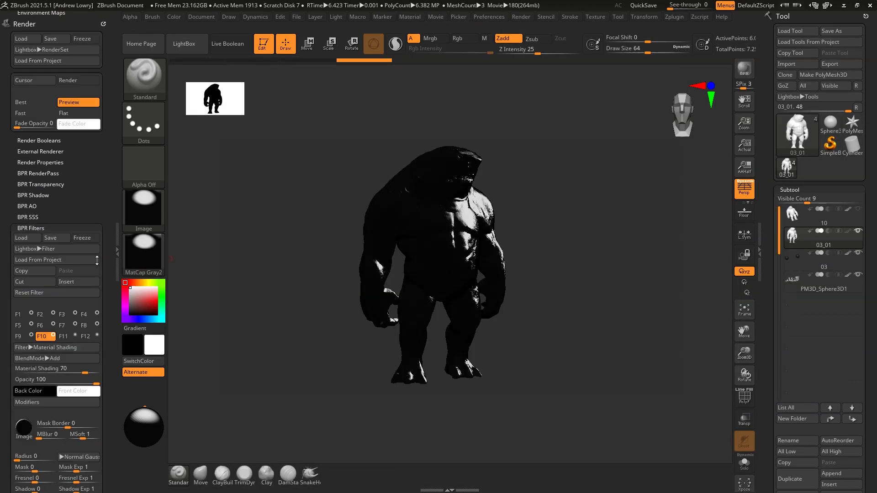
{"action": "scroll", "coordinate": [97, 260], "scroll_direction": "down", "scroll_amount": 2}
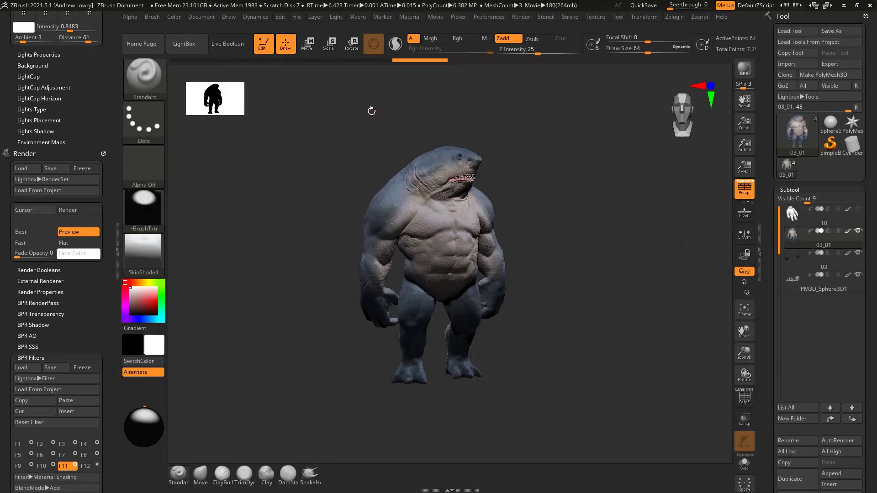
{"action": "left_click", "coordinate": [336, 16]}
{"action": "left_click", "coordinate": [361, 34]}
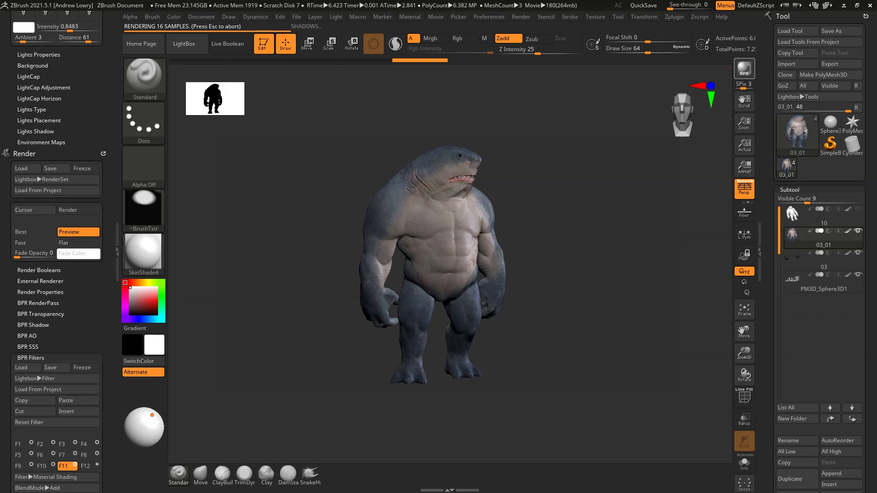
Reset the first render filter to Lighten blending with material shading at 100.
{"action": "scroll", "coordinate": [69, 315], "scroll_direction": "down", "scroll_amount": 4}
{"action": "left_click", "coordinate": [50, 314]}
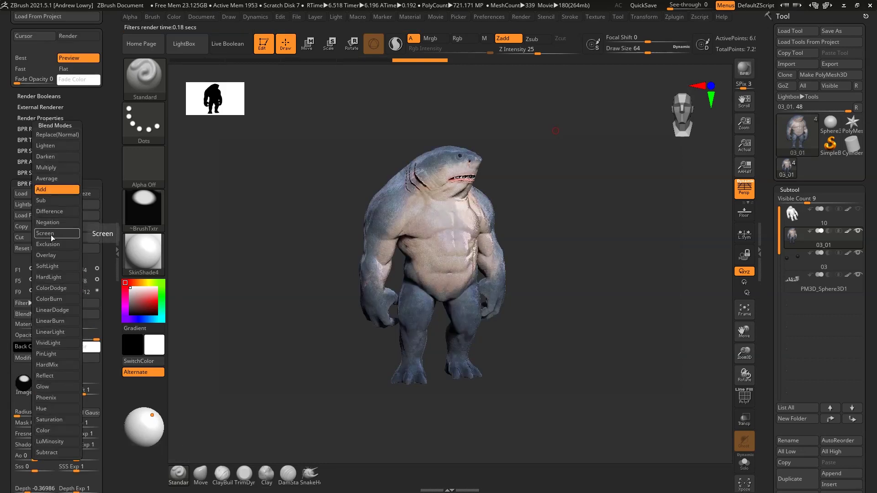
{"action": "left_click", "coordinate": [55, 453]}
{"action": "left_click", "coordinate": [46, 314]}
{"action": "left_click", "coordinate": [49, 375]}
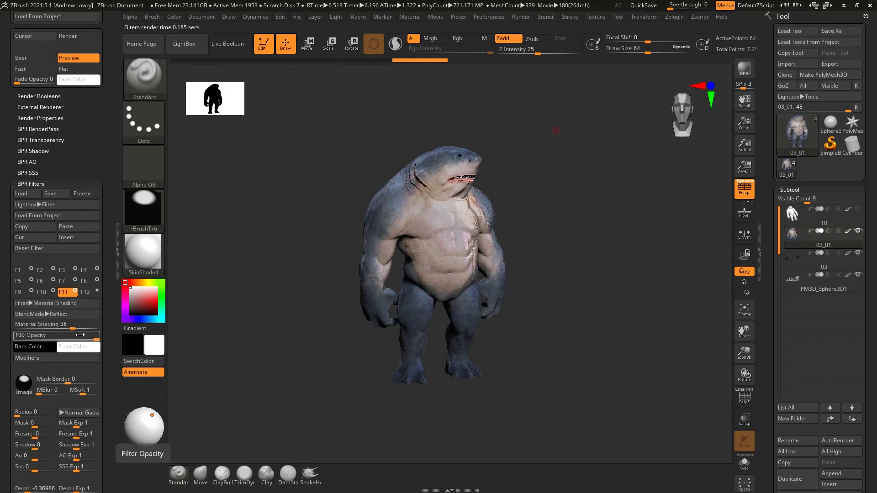
{"action": "left_click", "coordinate": [62, 250]}
{"action": "left_click", "coordinate": [60, 314]}
{"action": "left_click_drag", "start_coordinate": [88, 323], "coordinate": [99, 324]}
{"action": "left_click", "coordinate": [23, 383]}
{"action": "left_click", "coordinate": [54, 321]}
Set another filter's blend mode to Add, shift its depth nearer, and re-render the shark-man.
{"action": "left_click", "coordinate": [41, 292]}
{"action": "scroll", "coordinate": [32, 203], "scroll_direction": "down", "scroll_amount": 2}
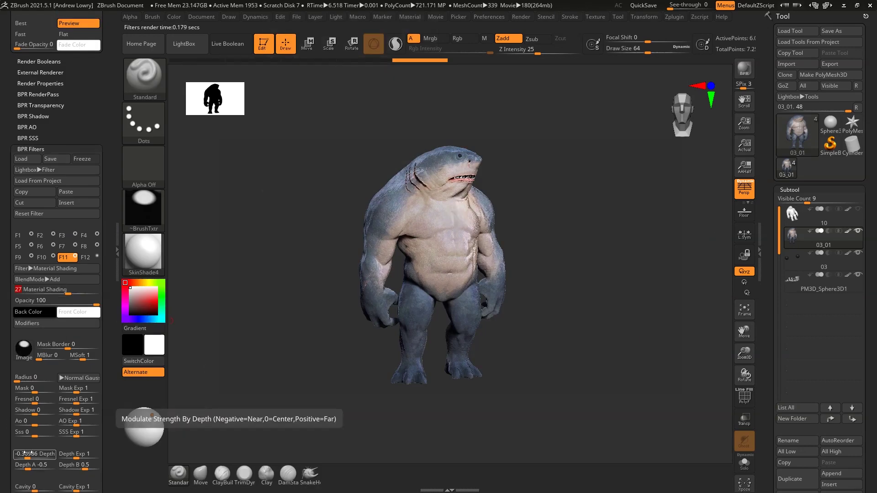
{"action": "left_click", "coordinate": [55, 279]}
{"action": "left_click", "coordinate": [55, 238]}
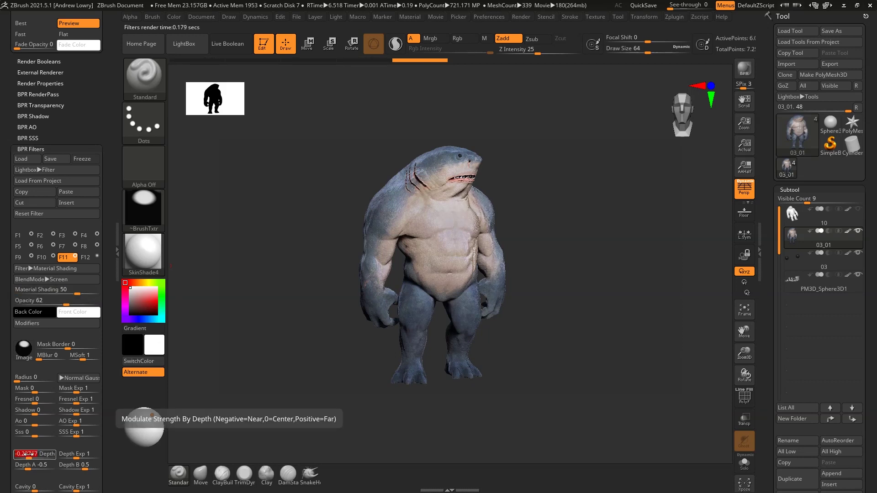
{"action": "left_click_drag", "start_coordinate": [33, 455], "coordinate": [28, 455]}
{"action": "left_click", "coordinate": [56, 323]}
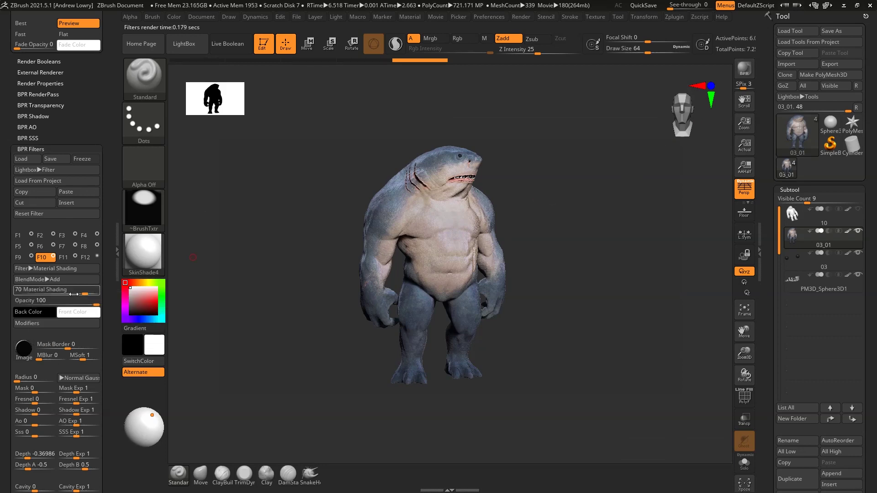
{"action": "left_click", "coordinate": [55, 279]}
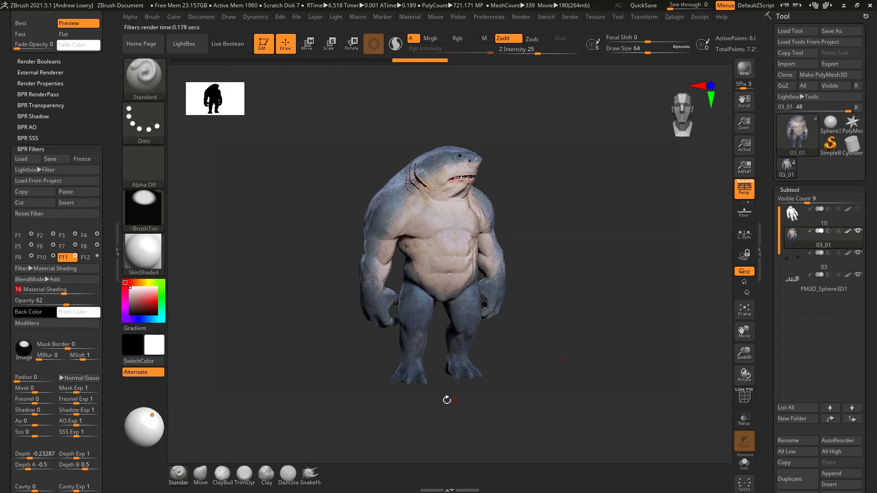
{"action": "key", "text": "shift+r"}
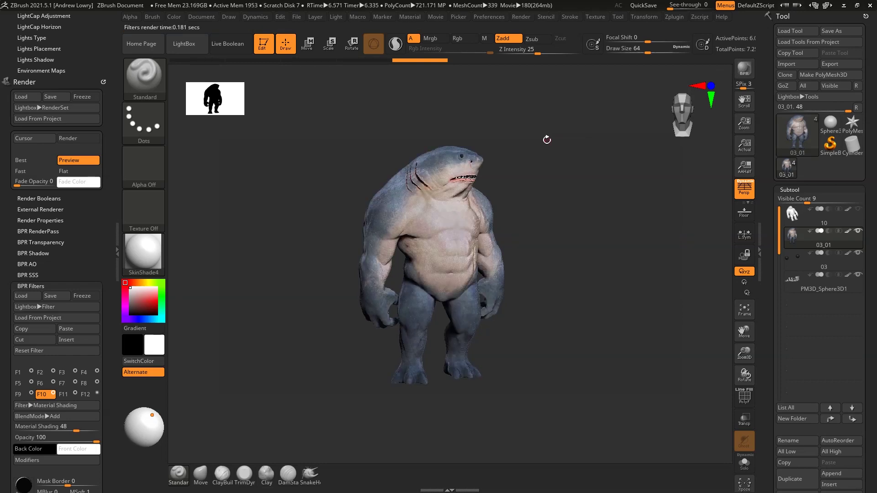
{"action": "left_click", "coordinate": [334, 17]}
{"action": "left_click", "coordinate": [744, 68]}
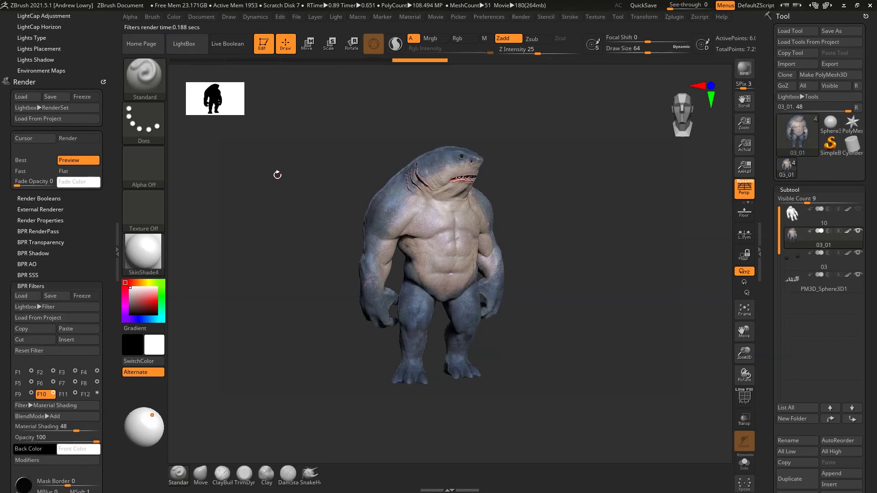
{"action": "left_click", "coordinate": [37, 231]}
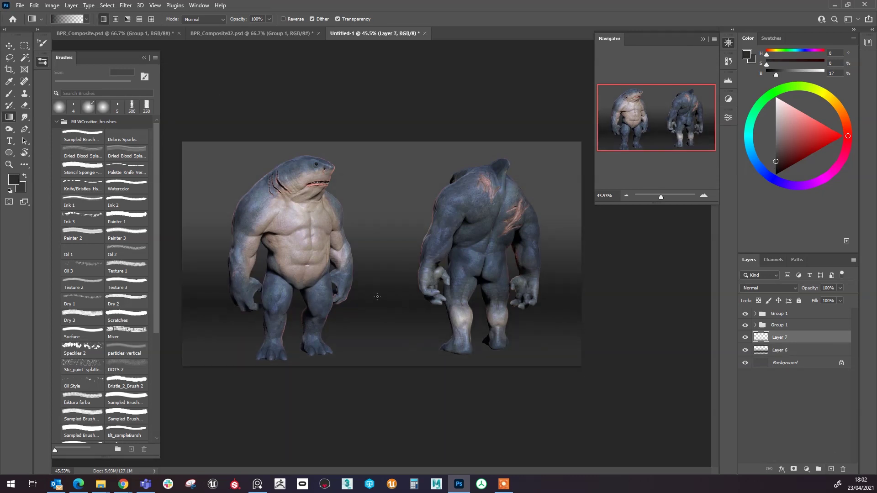
Darken the lower backdrop with a gradient and skew a merged figure copy into a cast shadow.
{"action": "left_click_drag", "start_coordinate": [372, 402], "coordinate": [372, 263]}
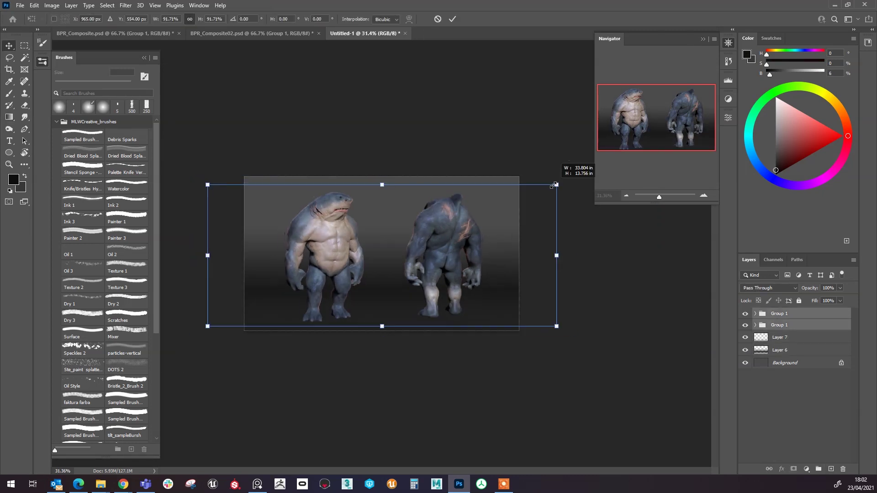
{"action": "right_click", "coordinate": [826, 316]}
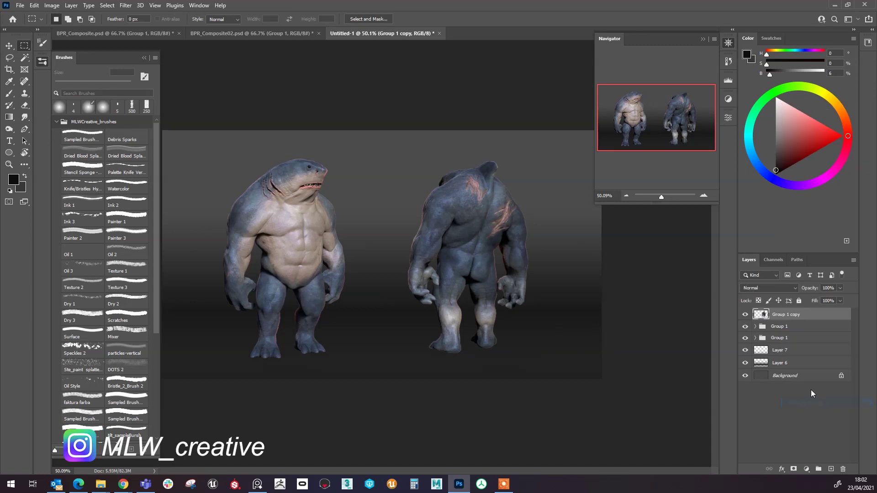
{"action": "left_click", "coordinate": [803, 403]}
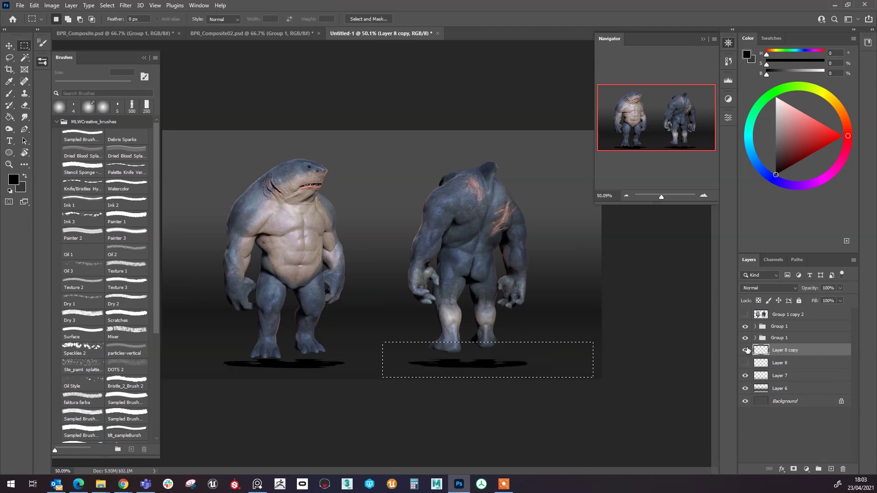
{"action": "left_click", "coordinate": [786, 364]}
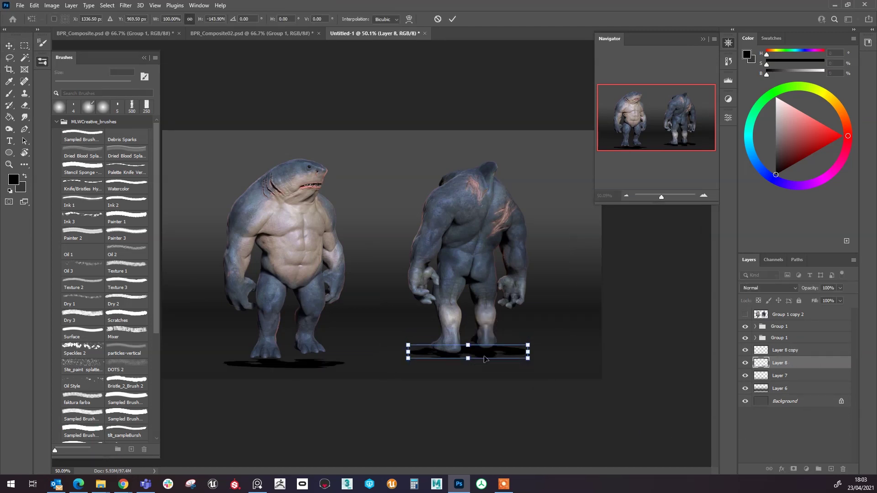
{"action": "left_click_drag", "start_coordinate": [281, 373], "coordinate": [266, 328], "text": "ctrl"}
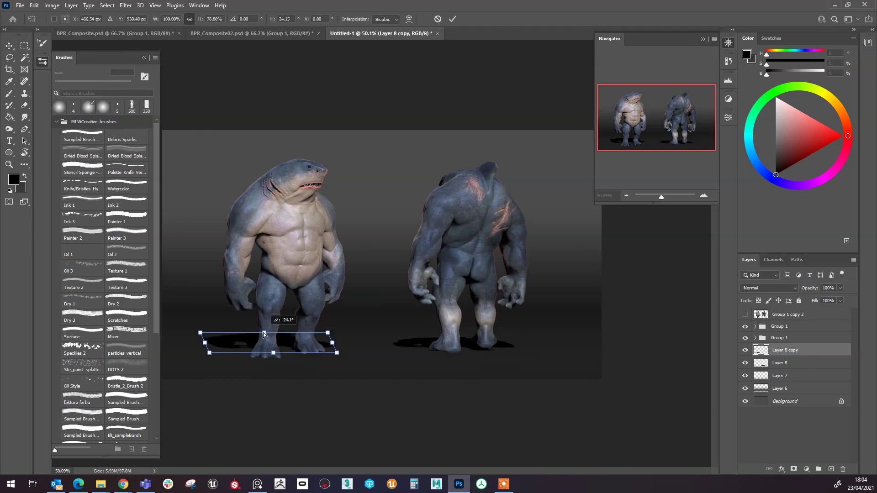
{"action": "left_click", "coordinate": [27, 47]}
Show Layers 4 and 5, brighten Layer 4 with Levels, and blur the shadow 3.5 px.
{"action": "left_click", "coordinate": [793, 317]}
{"action": "key", "text": "v"}
{"action": "left_click", "coordinate": [755, 325]}
{"action": "left_click", "coordinate": [786, 375]}
{"action": "left_click_drag", "start_coordinate": [745, 350], "coordinate": [745, 362]}
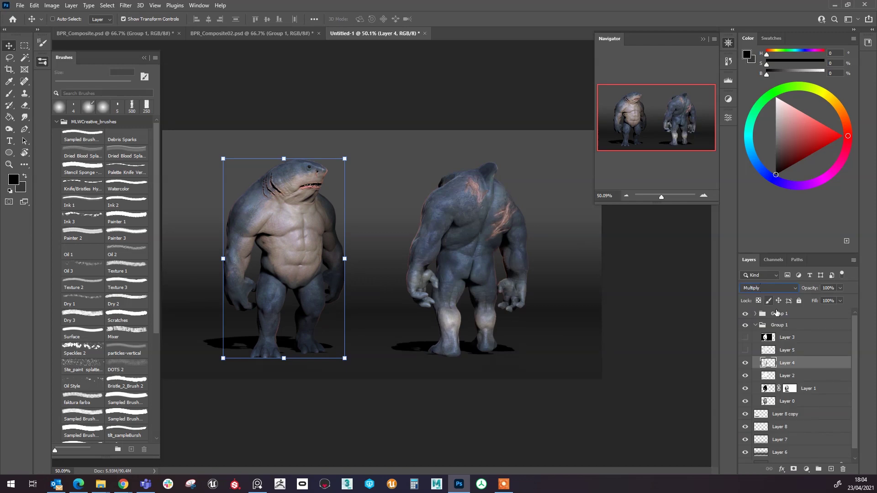
{"action": "left_click", "coordinate": [794, 350]}
{"action": "left_click", "coordinate": [809, 363]}
{"action": "key", "text": "ctrl+l"}
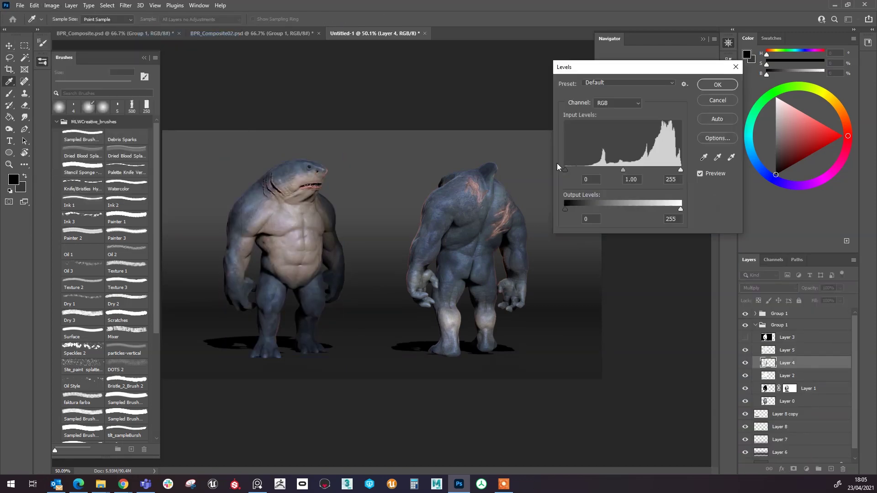
{"action": "left_click_drag", "start_coordinate": [681, 170], "coordinate": [656, 173]}
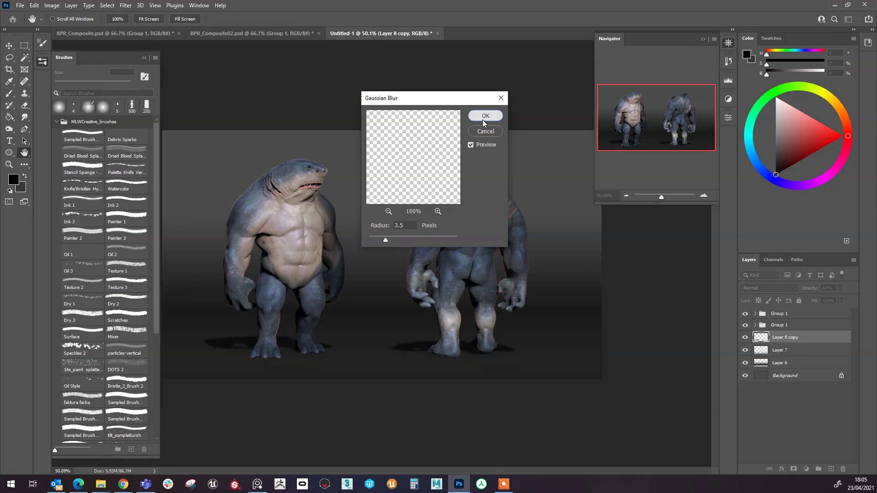
{"action": "left_click", "coordinate": [485, 115]}
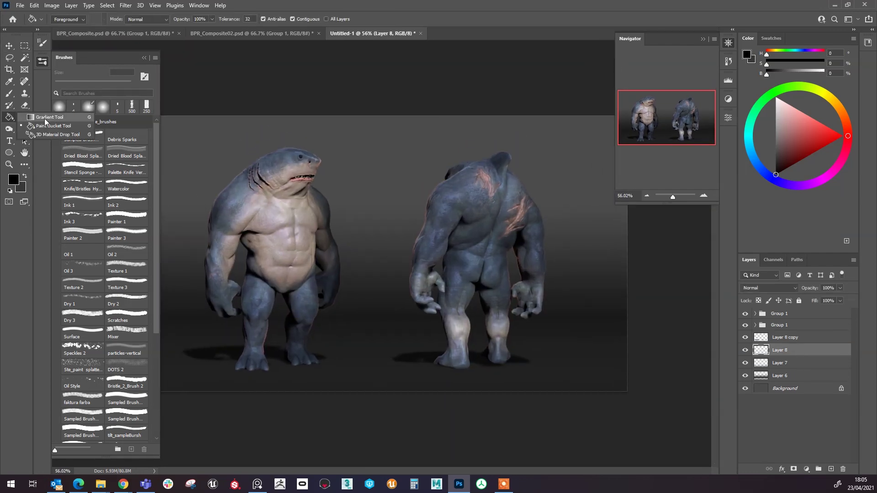
Fill Layer 8 with a gradient set to Soft Light at 71% opacity.
{"action": "left_click_drag", "start_coordinate": [374, 212], "coordinate": [374, 365]}
{"action": "left_click", "coordinate": [769, 287]}
{"action": "left_click", "coordinate": [758, 336]}
{"action": "left_click_drag", "start_coordinate": [839, 287], "coordinate": [855, 288]}
Duplicate the figures group, flip it below as a floor reflection, and blend it with Overlay.
{"action": "right_click", "coordinate": [771, 371]}
{"action": "key", "text": "ctrl+t"}
{"action": "left_click_drag", "start_coordinate": [374, 247], "coordinate": [375, 466]}
{"action": "left_click_drag", "start_coordinate": [507, 366], "coordinate": [508, 366]}
{"action": "key", "text": "Return"}
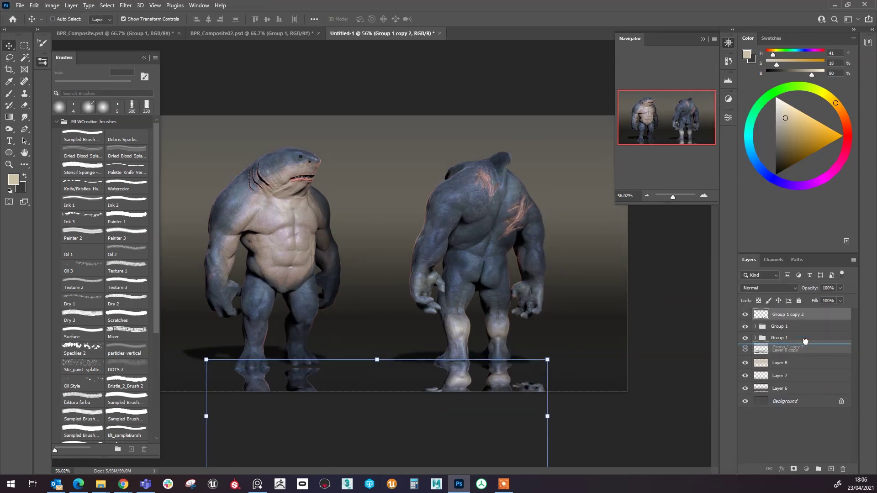
{"action": "left_click_drag", "start_coordinate": [785, 315], "coordinate": [785, 343]}
{"action": "left_click", "coordinate": [769, 287]}
{"action": "left_click", "coordinate": [758, 358]}
{"action": "key", "text": "Return"}
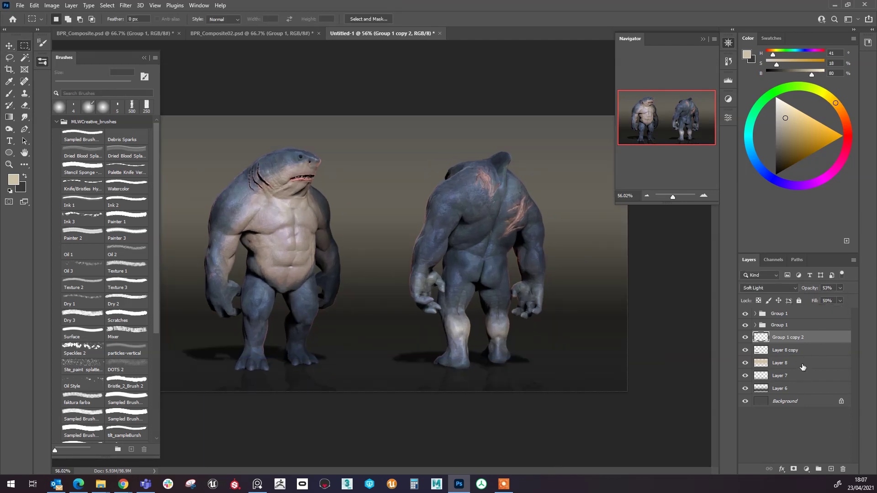
Set Layer 9 to Soft Light at 73% opacity.
{"action": "left_click", "coordinate": [770, 287]}
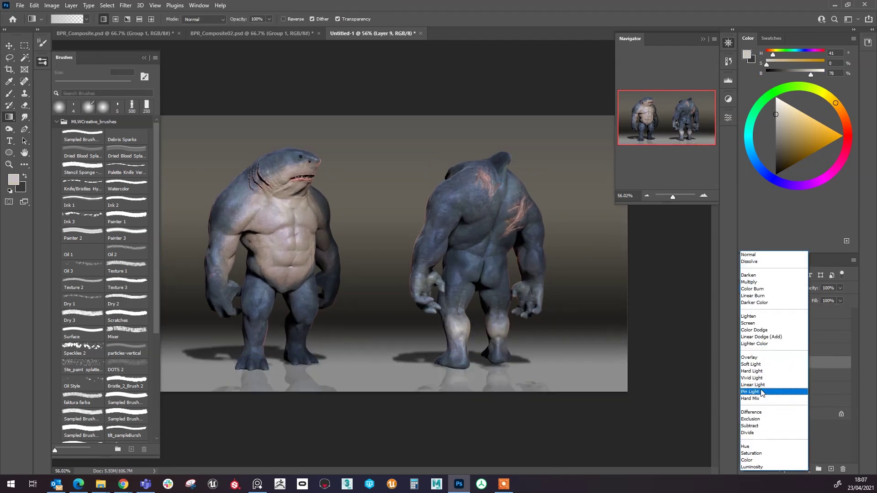
{"action": "left_click", "coordinate": [771, 365]}
{"action": "left_click_drag", "start_coordinate": [839, 288], "coordinate": [839, 305]}
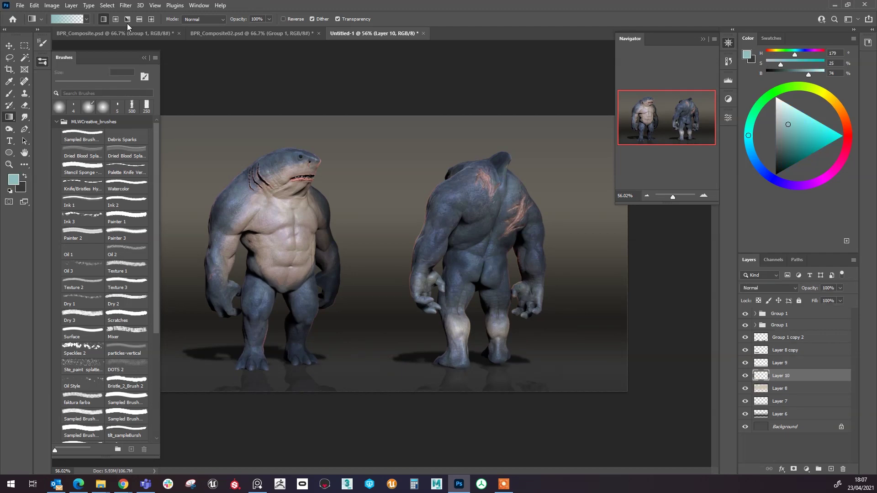
Create a new empty painting layer and choose a Sampled Brush preset.
{"action": "left_click", "coordinate": [769, 287]}
{"action": "key", "text": "Escape"}
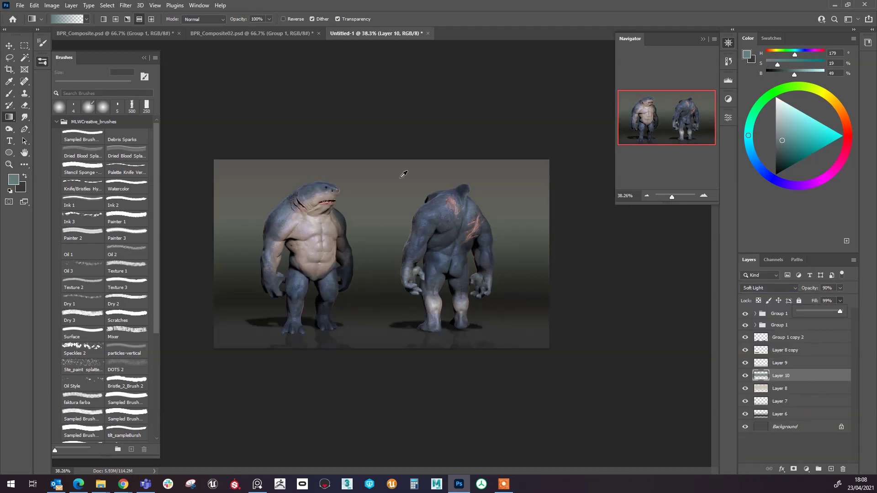
{"action": "key", "text": "ctrl+shift+alt+n"}
{"action": "scroll", "coordinate": [110, 356], "scroll_direction": "down", "scroll_amount": 2}
{"action": "left_click", "coordinate": [83, 406]}
{"action": "scroll", "coordinate": [339, 230], "scroll_direction": "up", "scroll_amount": 3, "text": "alt"}
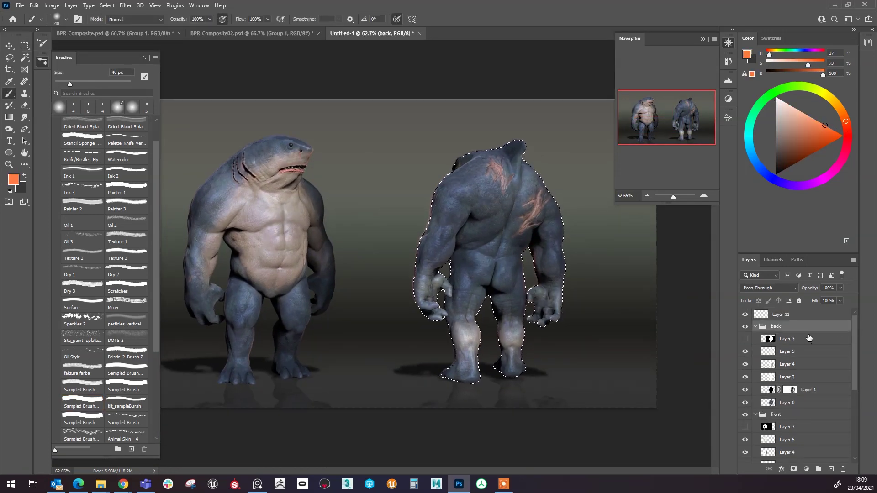
Paint orange down the right side of the back-view shark.
{"action": "left_click_drag", "start_coordinate": [516, 155], "coordinate": [548, 274]}
{"action": "left_click_drag", "start_coordinate": [548, 205], "coordinate": [525, 356]}
{"action": "left_click", "coordinate": [769, 288]}
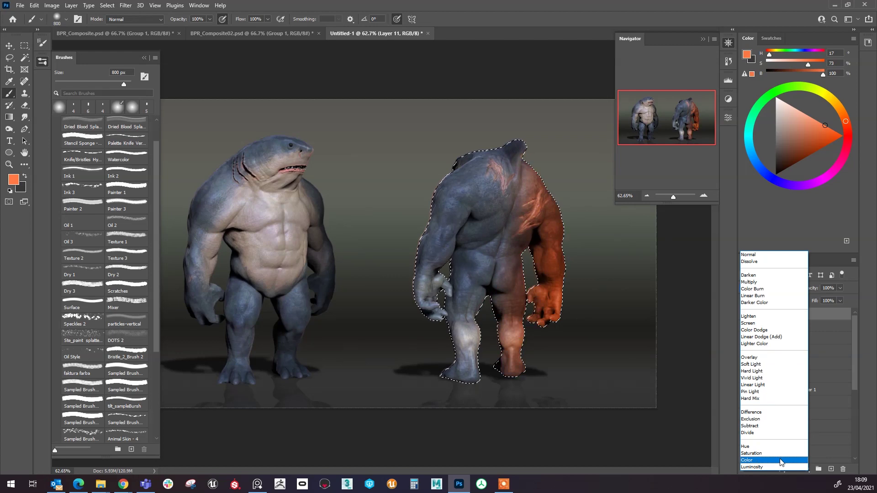
{"action": "key", "text": "Escape"}
Paint pink over the shark's shoulder, arm and leg and set the layer to Soft Light.
{"action": "left_click_drag", "start_coordinate": [545, 182], "coordinate": [509, 361]}
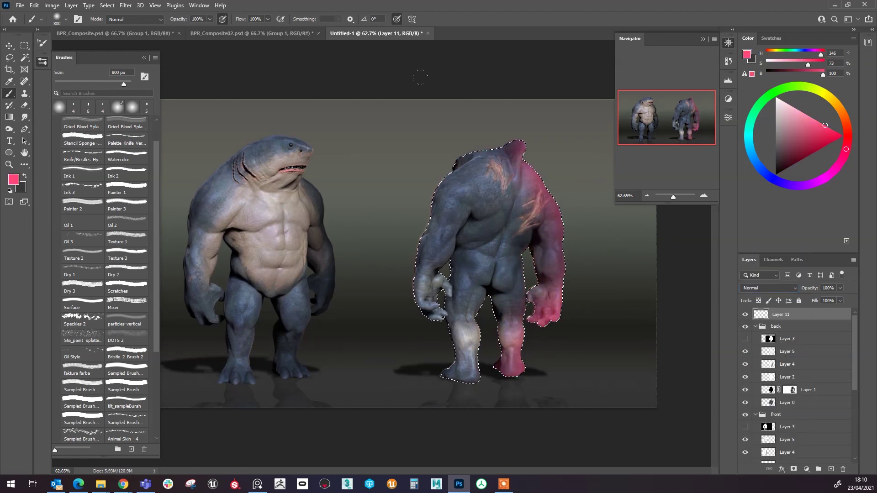
{"action": "left_click", "coordinate": [769, 288]}
{"action": "key", "text": "Escape"}
{"action": "left_click", "coordinate": [769, 288]}
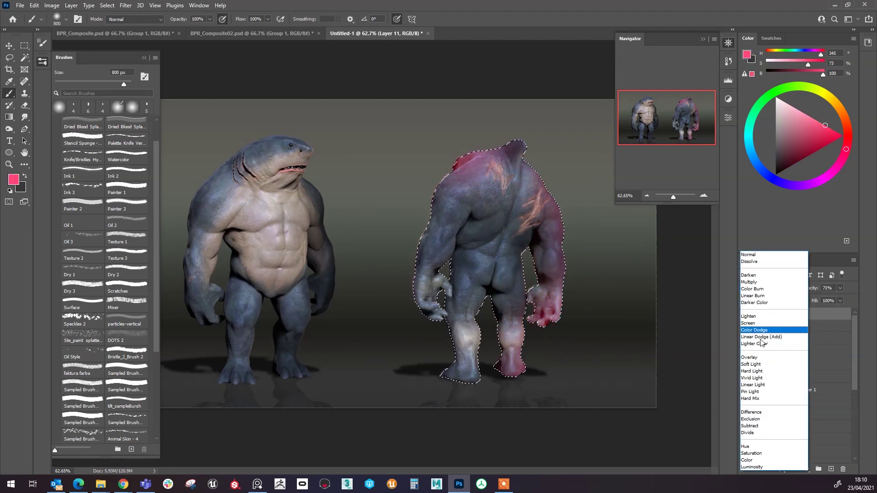
{"action": "left_click", "coordinate": [750, 364]}
{"action": "left_click", "coordinate": [841, 301]}
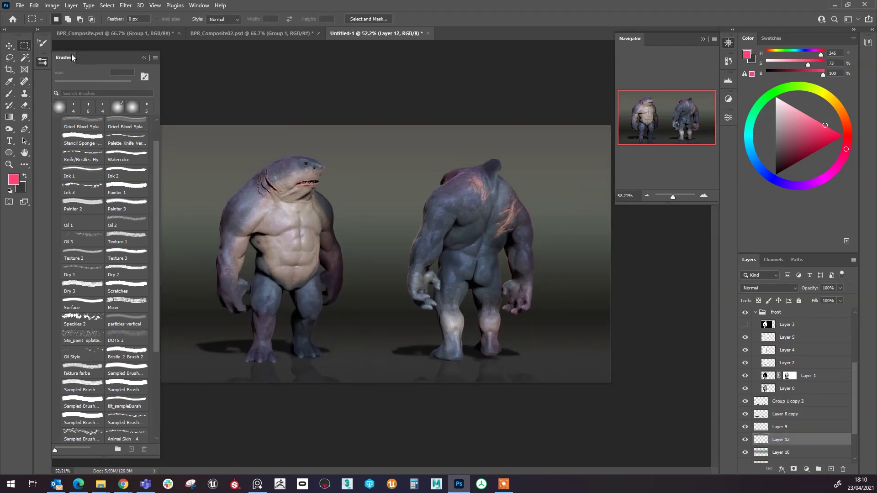
Lay a pink gradient on Layer 12 and blend it as Hard Light at 39% opacity.
{"action": "left_click", "coordinate": [770, 288]}
{"action": "key", "text": "Escape"}
{"action": "key", "text": "g"}
{"action": "left_click", "coordinate": [796, 125]}
{"action": "left_click_drag", "start_coordinate": [378, 126], "coordinate": [378, 256]}
{"action": "left_click", "coordinate": [769, 288]}
{"action": "left_click", "coordinate": [754, 370]}
{"action": "left_click_drag", "start_coordinate": [839, 287], "coordinate": [847, 290]}
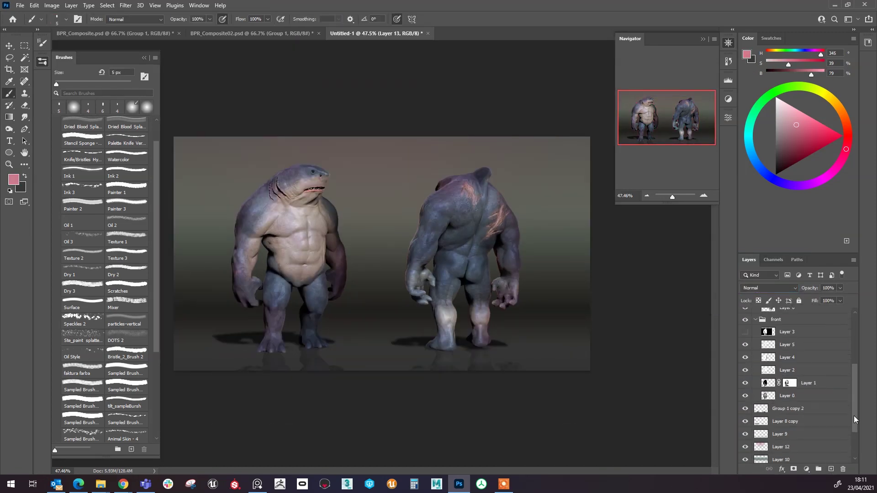
On new Layer 14, paint dark misty mountain silhouettes using eyedropper-sampled canvas colours.
{"action": "key", "text": "ctrl+shift+alt+n"}
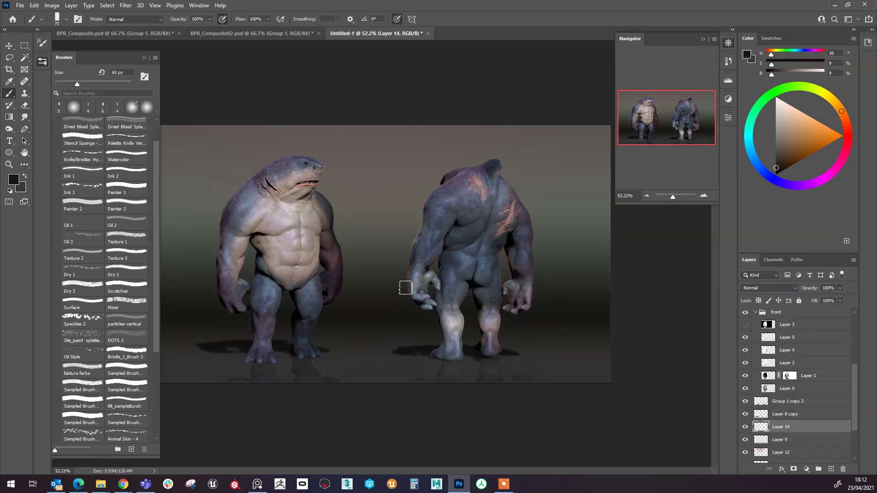
{"action": "key", "text": "F5"}
{"action": "left_click", "coordinate": [208, 265], "text": "alt"}
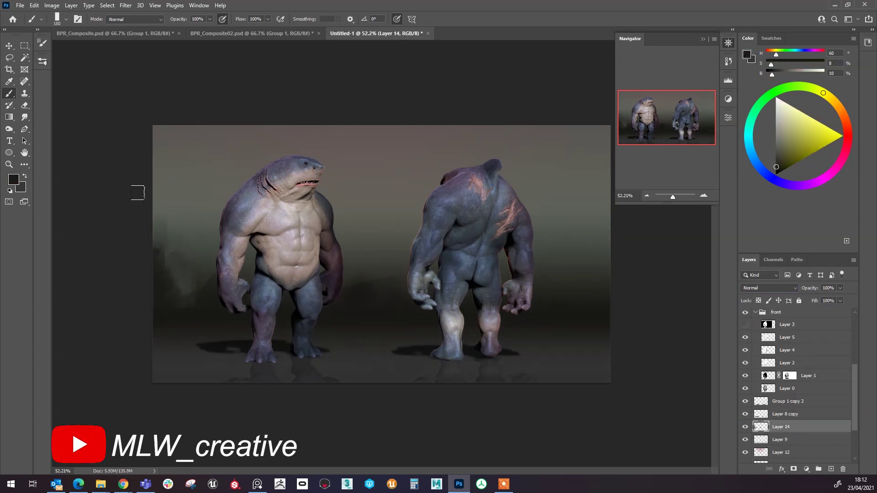
{"action": "left_click", "coordinate": [587, 237], "text": "alt"}
{"action": "left_click_drag", "start_coordinate": [557, 256], "coordinate": [590, 280]}
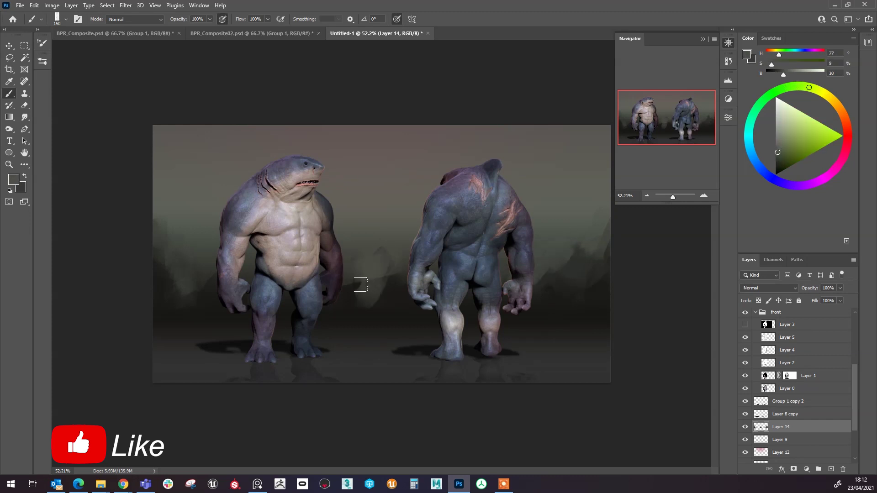
{"action": "left_click", "coordinate": [351, 275], "text": "alt"}
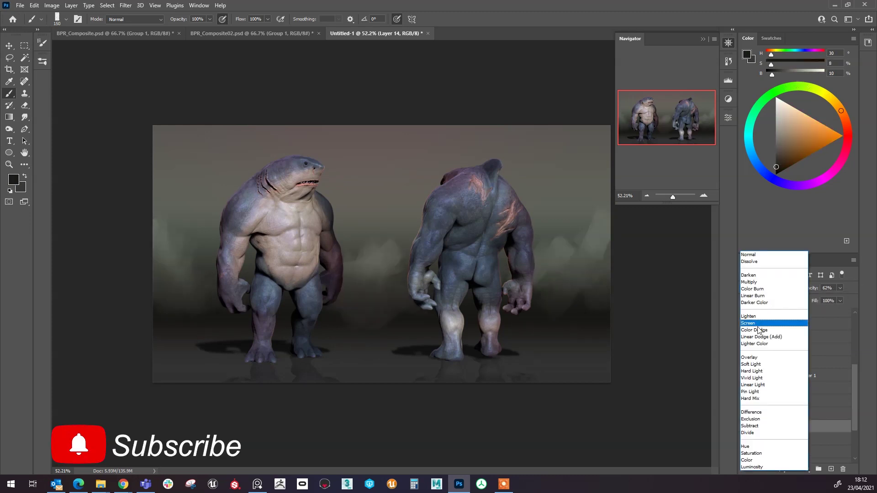
{"action": "left_click", "coordinate": [9, 117]}
{"action": "key", "text": "d"}
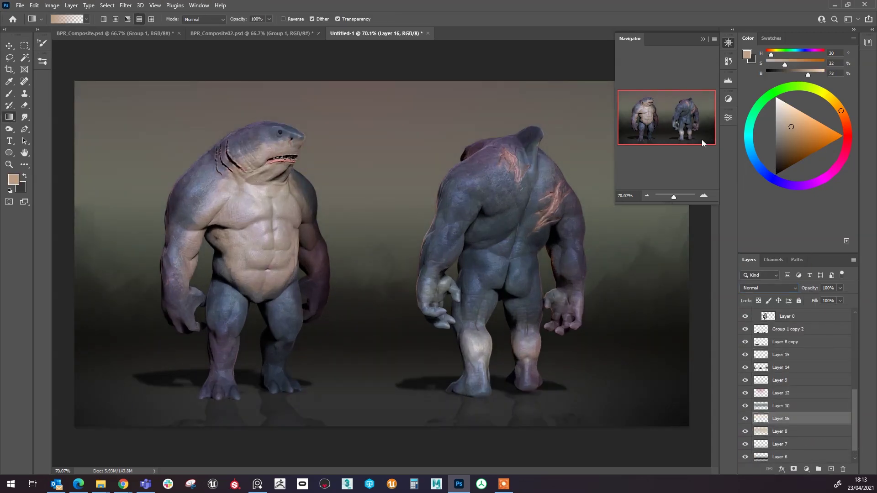
{"action": "left_click", "coordinate": [840, 288]}
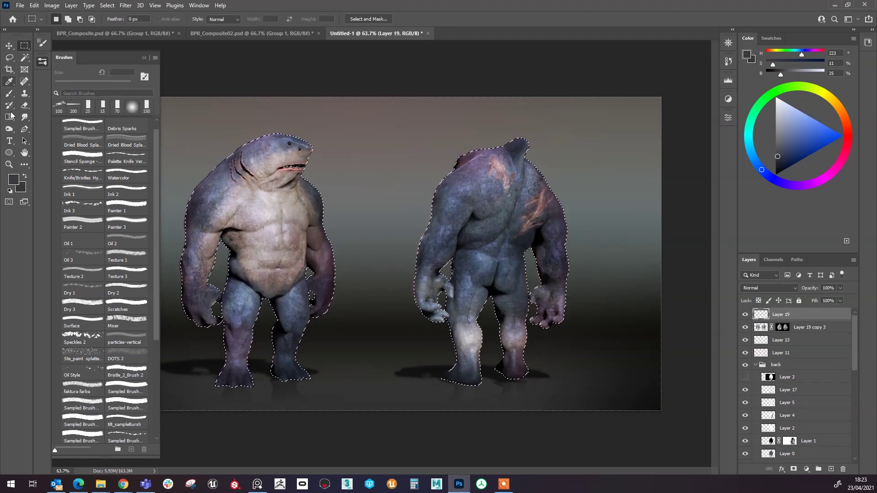
Drag a pink gradient over the sharks' tops on Layer 19, blending it as Screen at 23%.
{"action": "left_click", "coordinate": [10, 117]}
{"action": "left_click_drag", "start_coordinate": [351, 93], "coordinate": [350, 215]}
{"action": "left_click", "coordinate": [769, 287]}
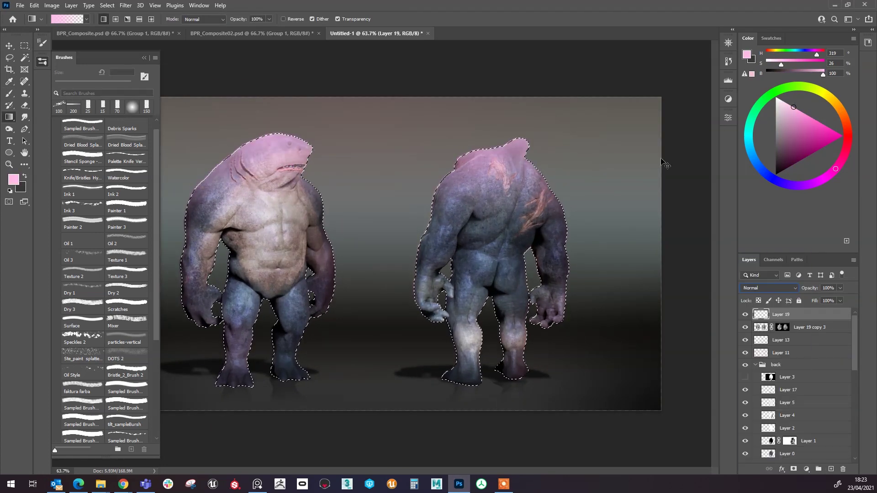
{"action": "left_click", "coordinate": [772, 53]}
{"action": "left_click", "coordinate": [769, 288]}
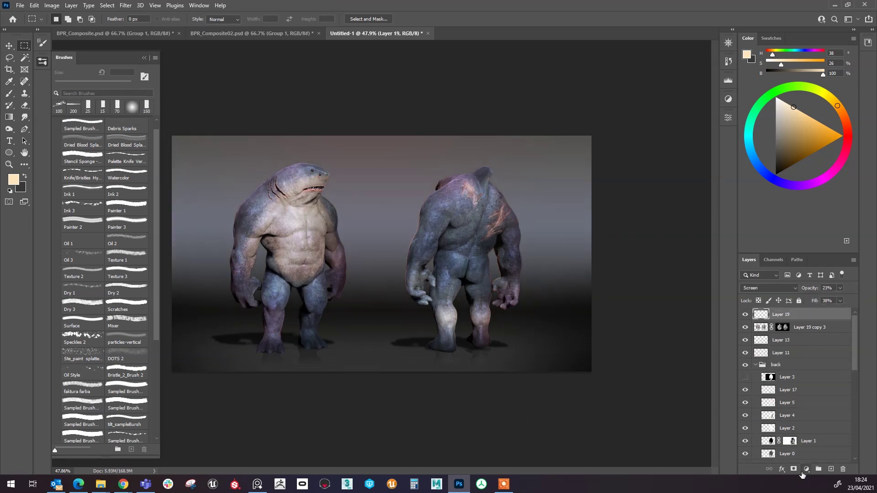
Add Exposure, Levels and Color Balance adjustment layers over the composite.
{"action": "left_click", "coordinate": [806, 469]}
{"action": "left_click", "coordinate": [822, 370]}
{"action": "left_click", "coordinate": [806, 468]}
{"action": "left_click", "coordinate": [822, 350]}
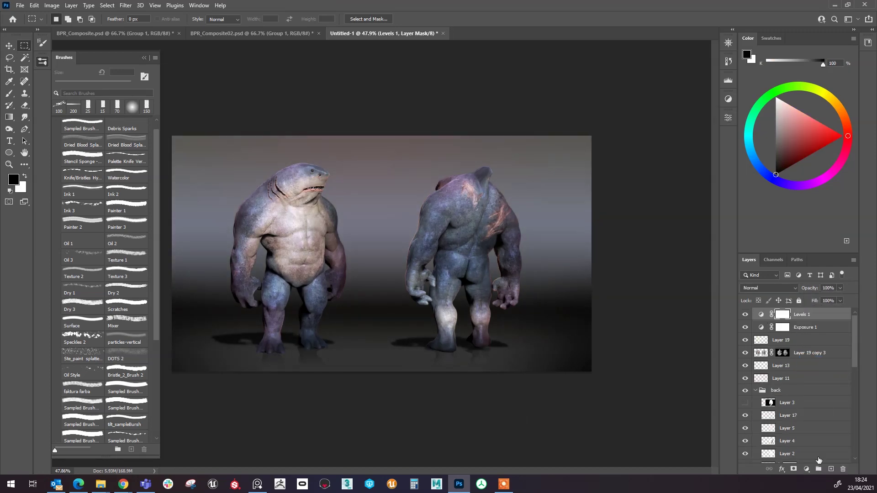
{"action": "left_click", "coordinate": [806, 469]}
{"action": "left_click", "coordinate": [822, 400]}
{"action": "left_click", "coordinate": [640, 144]}
Add Vibrance (+37, Saturation +12) and a Color Lookup layer using DropBlues.3DL.
{"action": "left_click", "coordinate": [806, 469]}
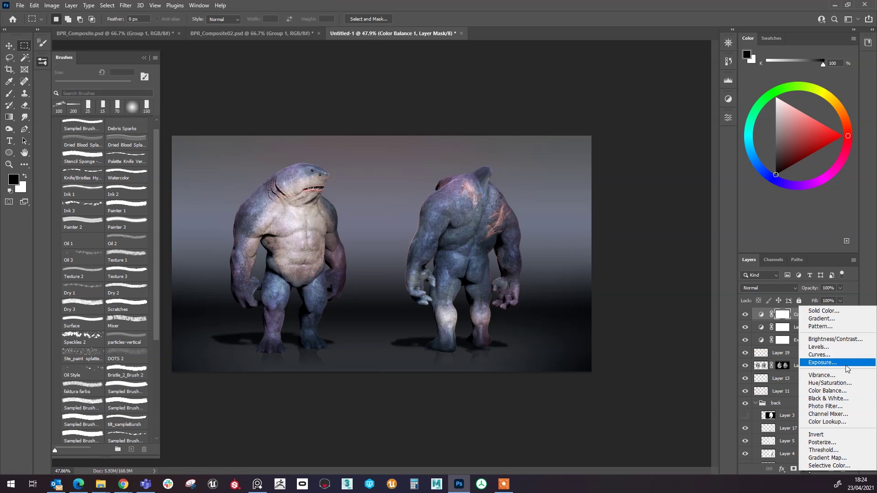
{"action": "left_click", "coordinate": [829, 361]}
{"action": "mouse_move", "coordinate": [650, 150]}
{"action": "left_mouse_down"}
{"action": "mouse_move", "coordinate": [670, 154]}
{"action": "mouse_move", "coordinate": [657, 171]}
{"action": "left_mouse_up"}
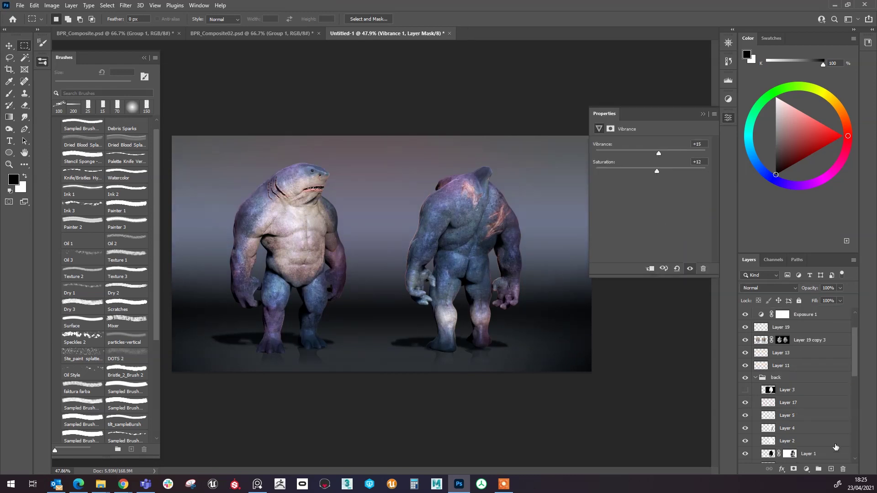
{"action": "left_click", "coordinate": [806, 468]}
{"action": "left_click", "coordinate": [827, 421]}
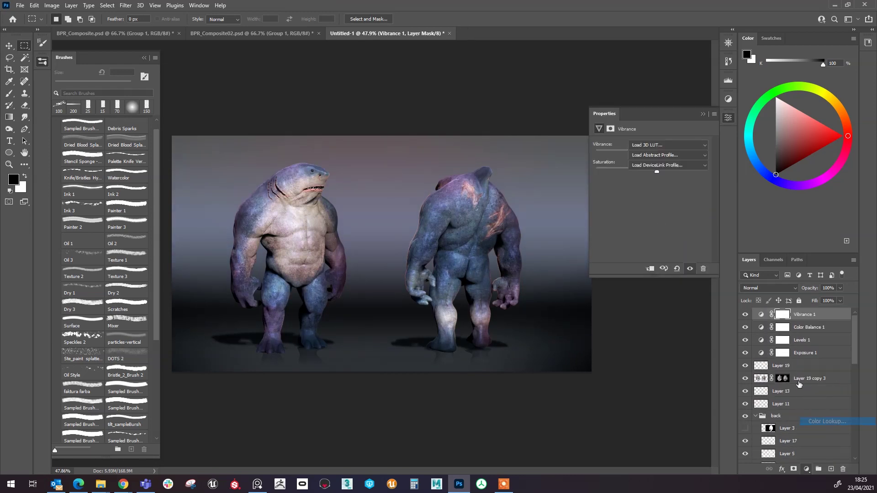
{"action": "left_click", "coordinate": [667, 145]}
{"action": "left_click", "coordinate": [657, 386]}
{"action": "key", "text": "Down"}
{"action": "key", "text": "Down"}
{"action": "key", "text": "Down"}
{"action": "key", "text": "Down"}
{"action": "key", "text": "Up"}
{"action": "key", "text": "Up"}
{"action": "key", "text": "Up"}
{"action": "key", "text": "Up"}
{"action": "key", "text": "Up"}
{"action": "key", "text": "Up"}
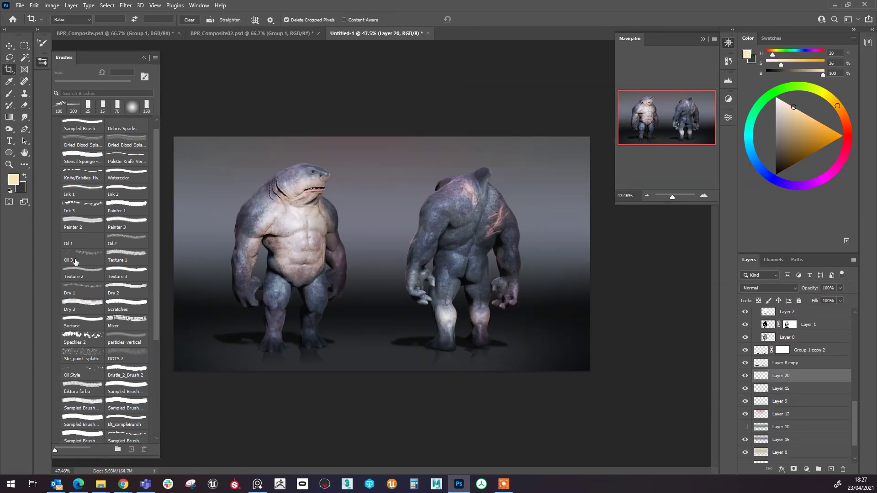
Paint rough texture with the faktura farba brush on Layer 20, set to Soft Light at 46%.
{"action": "scroll", "coordinate": [94, 248], "scroll_direction": "down", "scroll_amount": 4}
{"action": "left_click", "coordinate": [83, 320]}
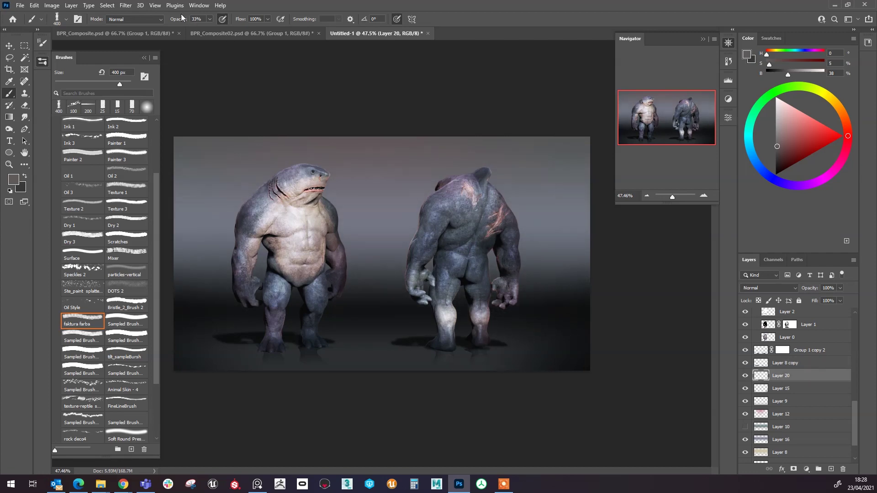
{"action": "left_click", "coordinate": [371, 299], "text": "alt"}
{"action": "left_click_drag", "start_coordinate": [192, 206], "coordinate": [568, 245]}
{"action": "left_click", "coordinate": [770, 287]}
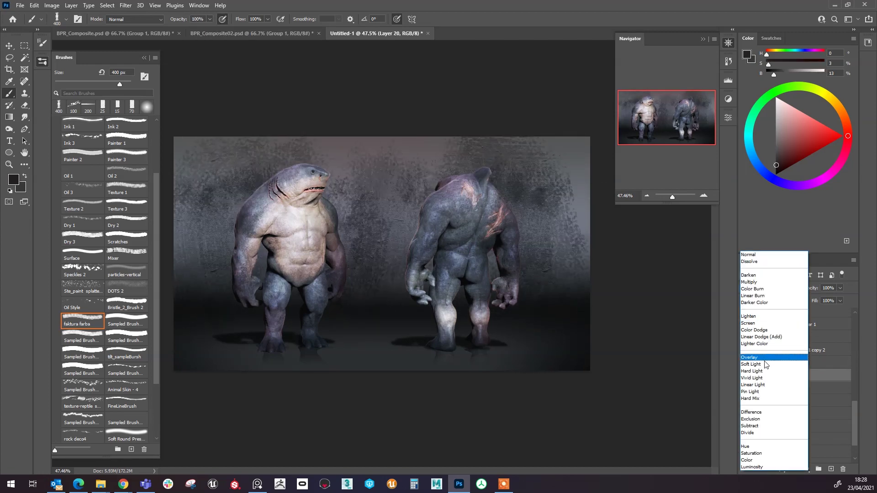
{"action": "left_click", "coordinate": [758, 361]}
{"action": "left_click", "coordinate": [839, 287]}
{"action": "left_click_drag", "start_coordinate": [841, 298], "coordinate": [817, 298]}
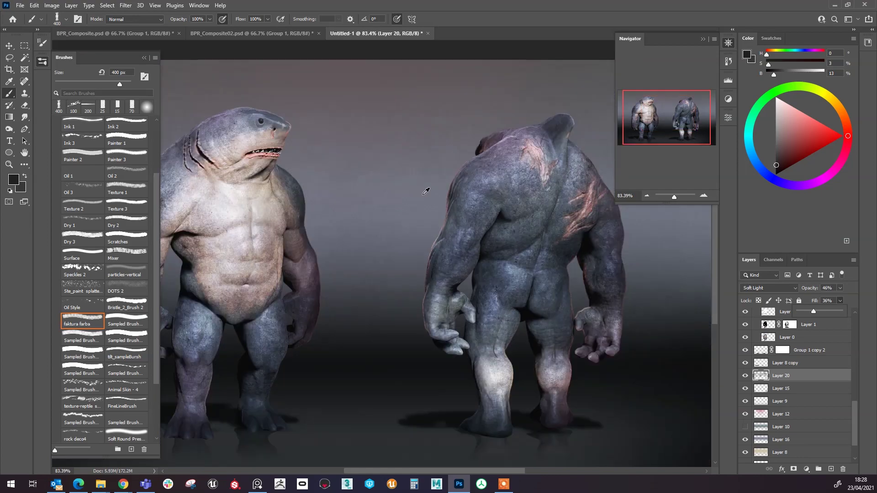
Show Layer 10 again and raise Layer 16's opacity to 89%.
{"action": "left_click", "coordinate": [744, 426]}
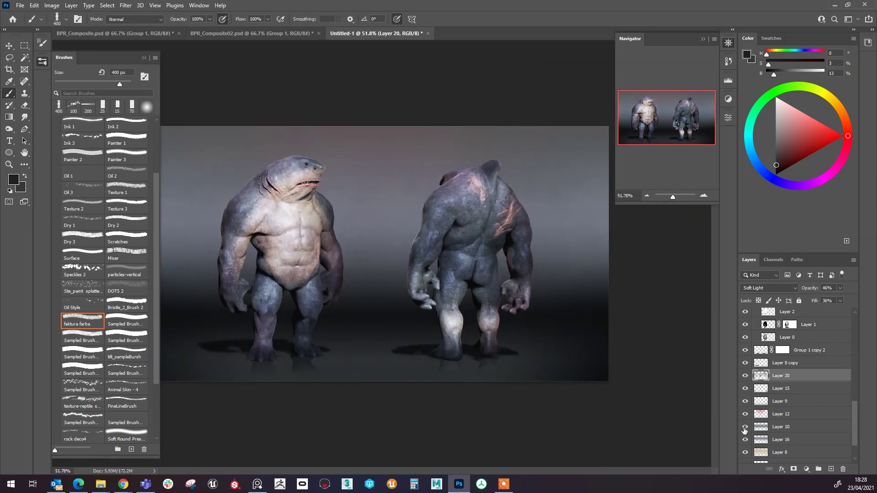
{"action": "left_click", "coordinate": [839, 288]}
{"action": "left_click_drag", "start_coordinate": [838, 298], "coordinate": [845, 305]}
Fill Layer 21, add noise grain, and blend it as Soft Light at 21%.
{"action": "scroll", "coordinate": [795, 365], "scroll_direction": "up", "scroll_amount": 10}
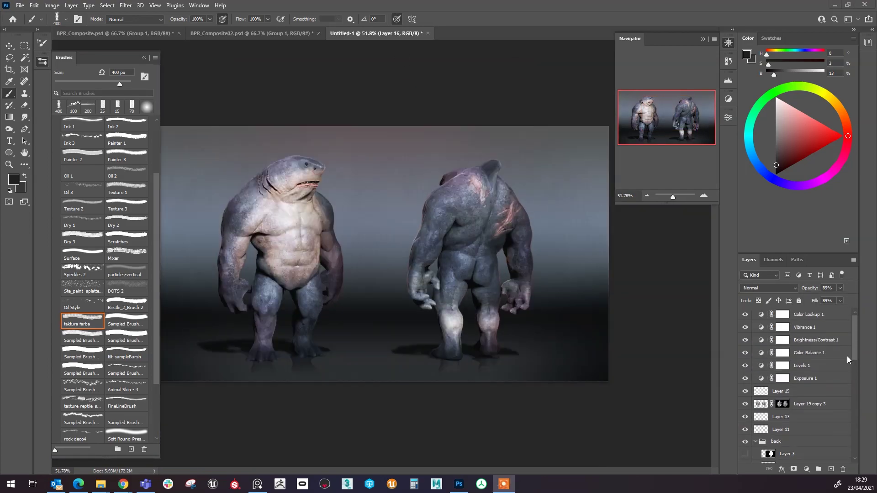
{"action": "right_click", "coordinate": [9, 117]}
{"action": "left_click", "coordinate": [384, 251]}
{"action": "left_click", "coordinate": [126, 5]}
{"action": "left_click", "coordinate": [255, 146]}
{"action": "left_click", "coordinate": [840, 288]}
{"action": "left_click_drag", "start_coordinate": [842, 298], "coordinate": [807, 298]}
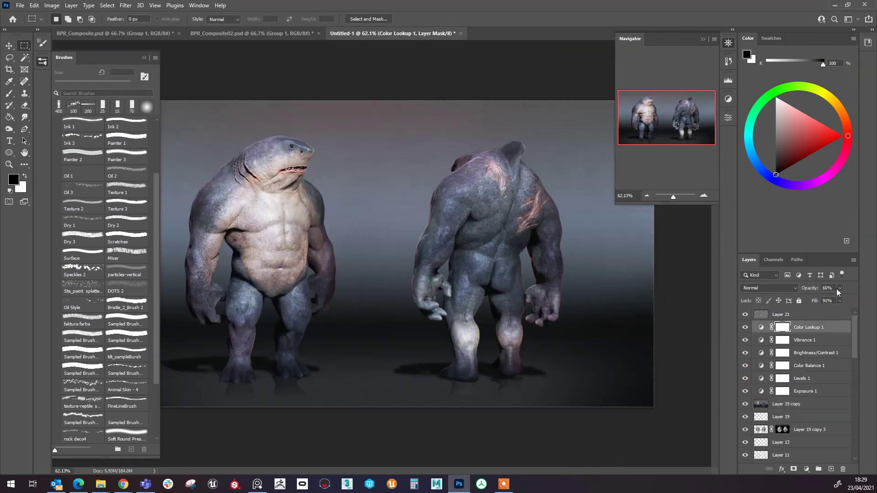
Review the Levels 1 adjustment and select the Layer 19 copy for the finished composite.
{"action": "left_click", "coordinate": [812, 378]}
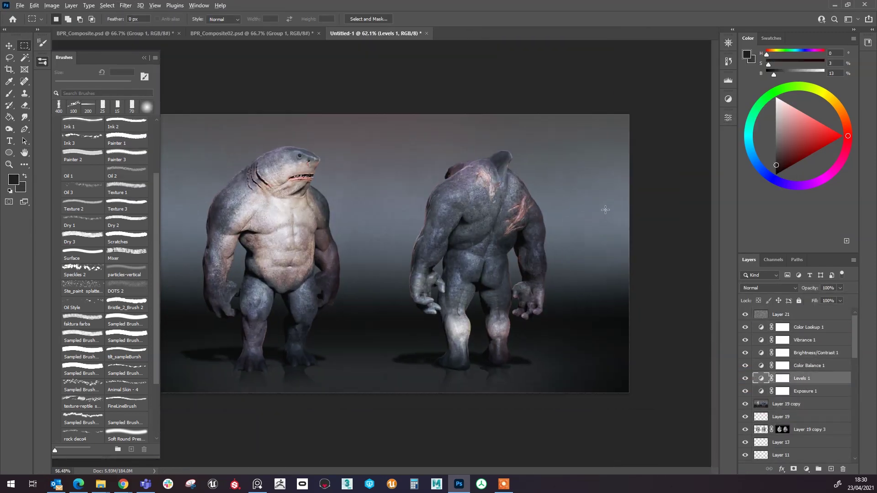
{"action": "scroll", "coordinate": [795, 420], "scroll_direction": "down", "scroll_amount": 1}
{"action": "scroll", "coordinate": [776, 366], "scroll_direction": "up", "scroll_amount": 3}
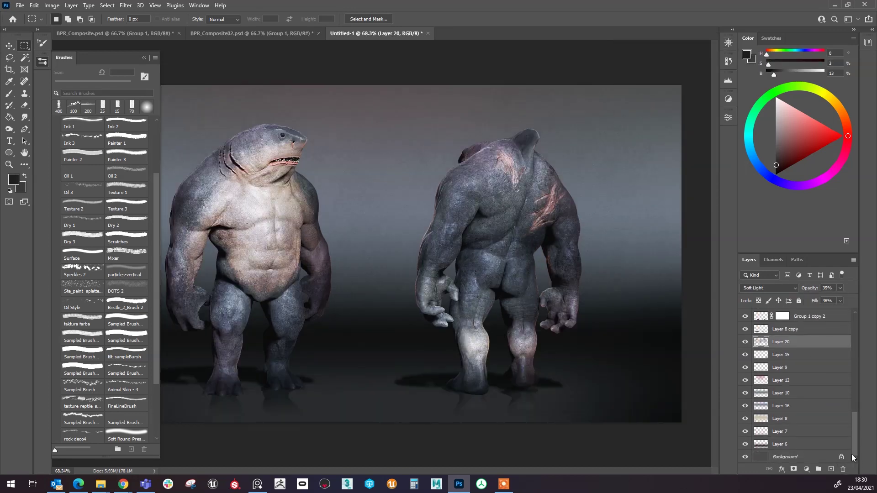
{"action": "left_click", "coordinate": [785, 404]}
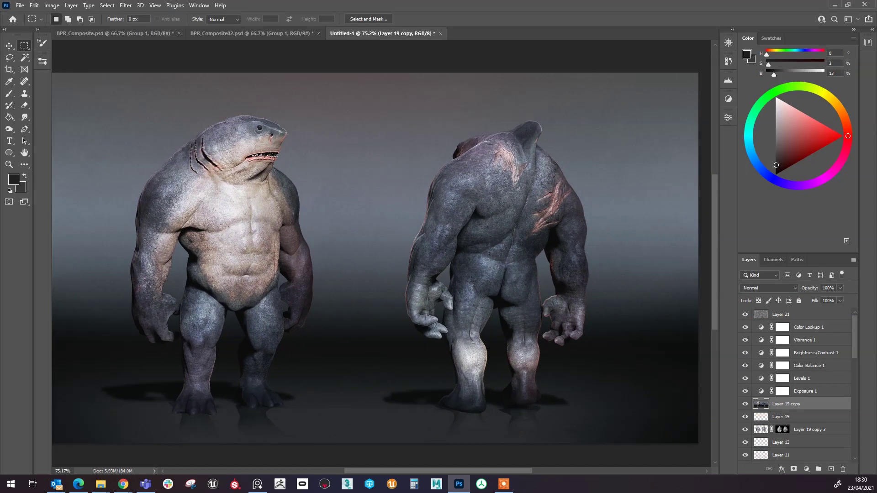